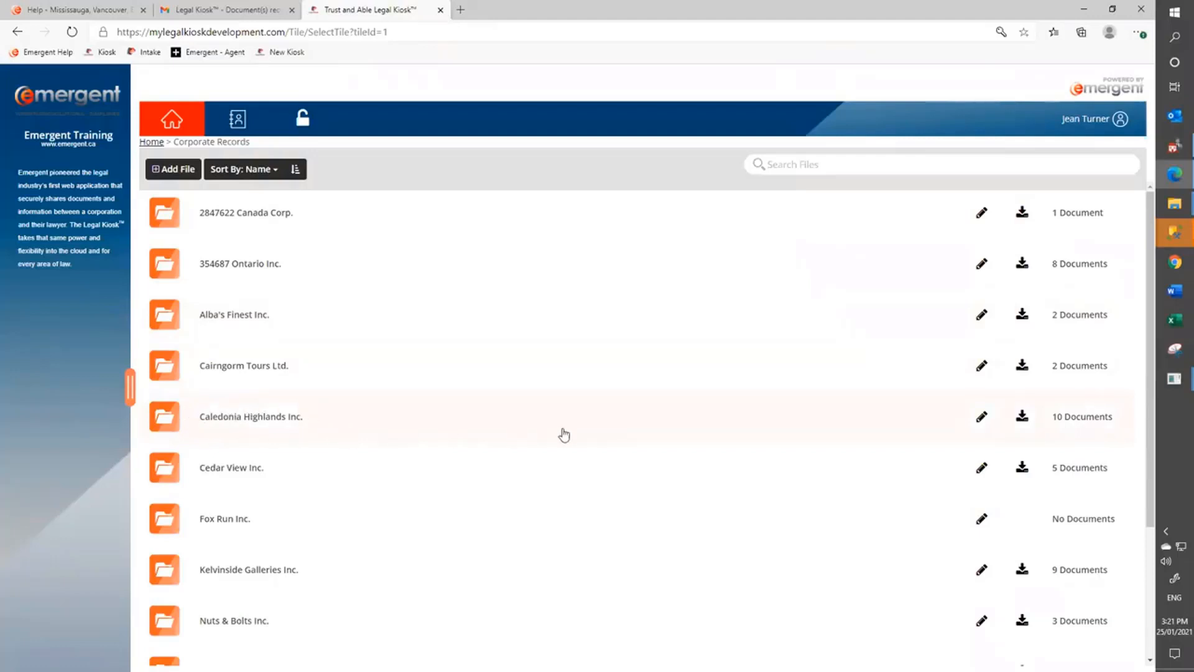
# Open Caledonia Highlands Inc.'s Documents and begin uploading a new document from the computer.
pyautogui.click(981, 418)
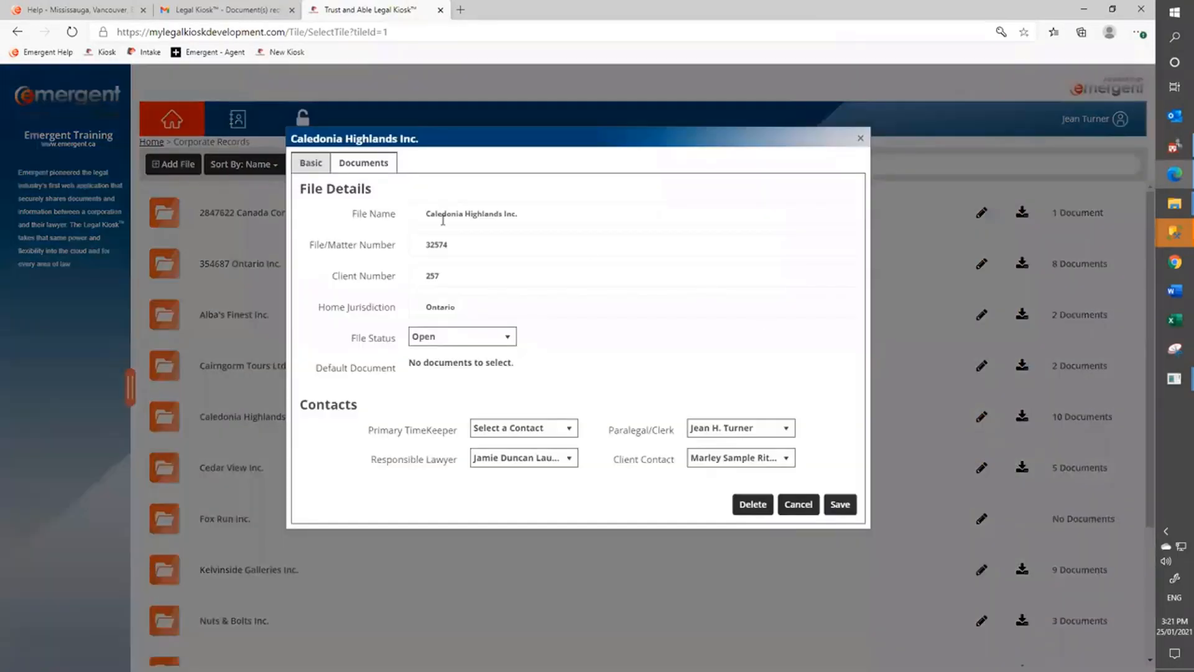
pyautogui.click(358, 165)
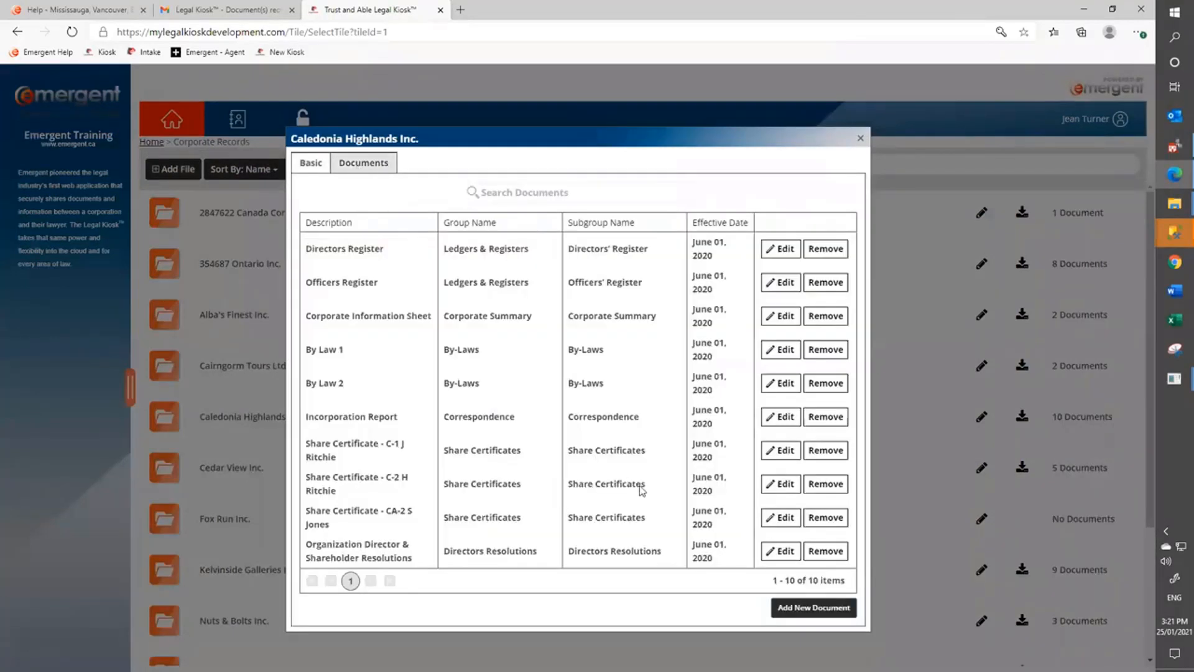
pyautogui.click(833, 609)
pyautogui.click(521, 215)
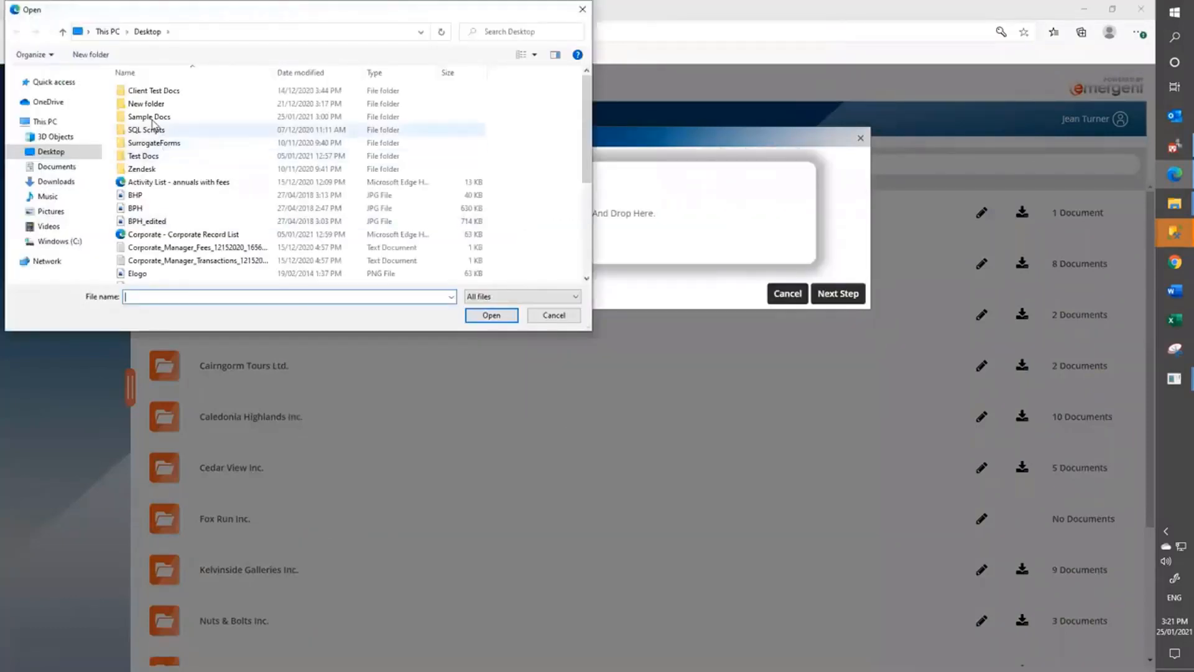
# Add the directors and shareholders Annuals resolution PDFs from Sample Docs > Caledonia to the upload area.
pyautogui.doubleClick(153, 117)
pyautogui.doubleClick(159, 95)
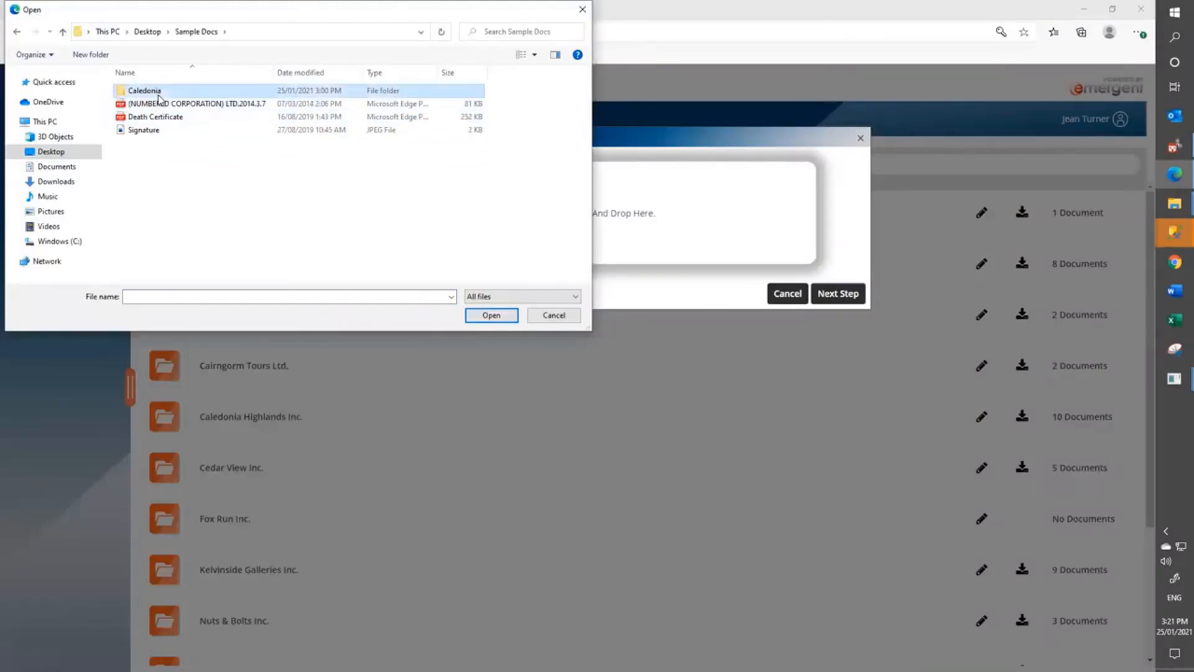
pyautogui.click(160, 105)
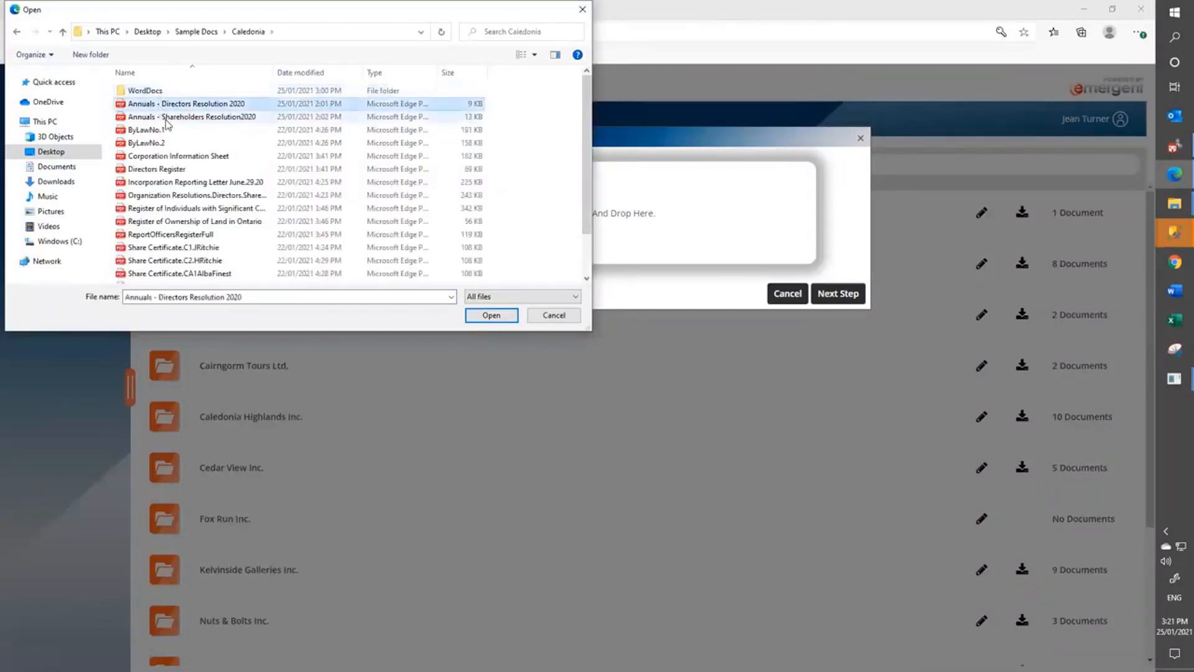
pyautogui.keyDown('ctrl'); pyautogui.click(174, 118); pyautogui.keyUp('ctrl')
pyautogui.moveTo(184, 119); pyautogui.dragTo(684, 214)
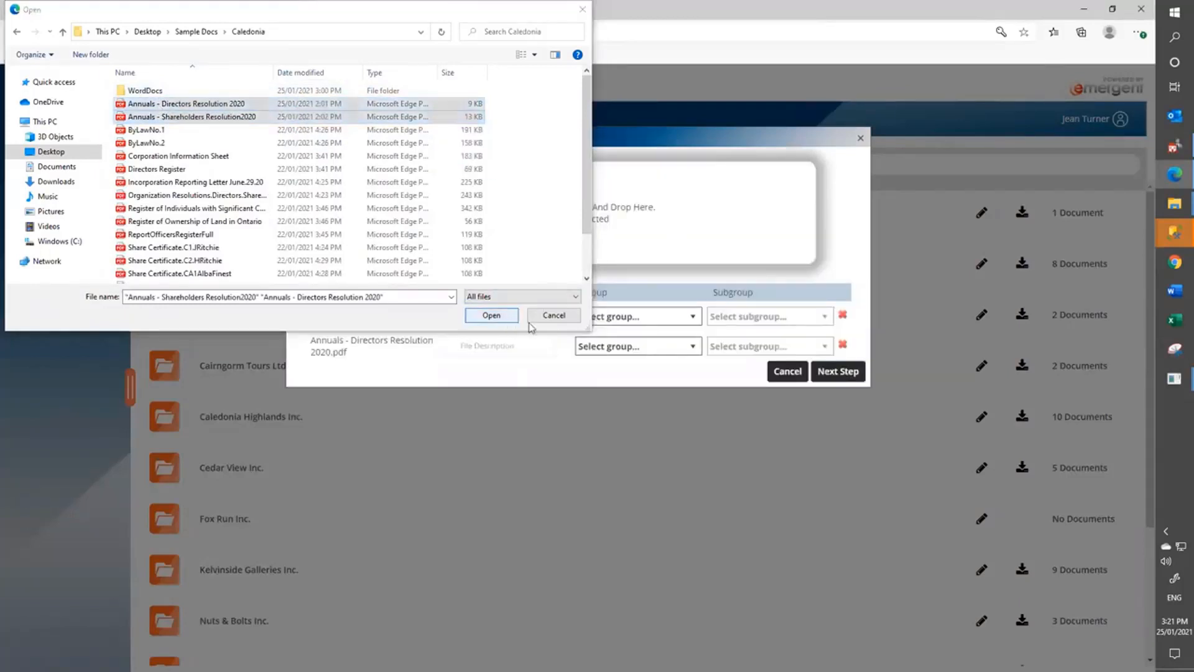
pyautogui.click(554, 316)
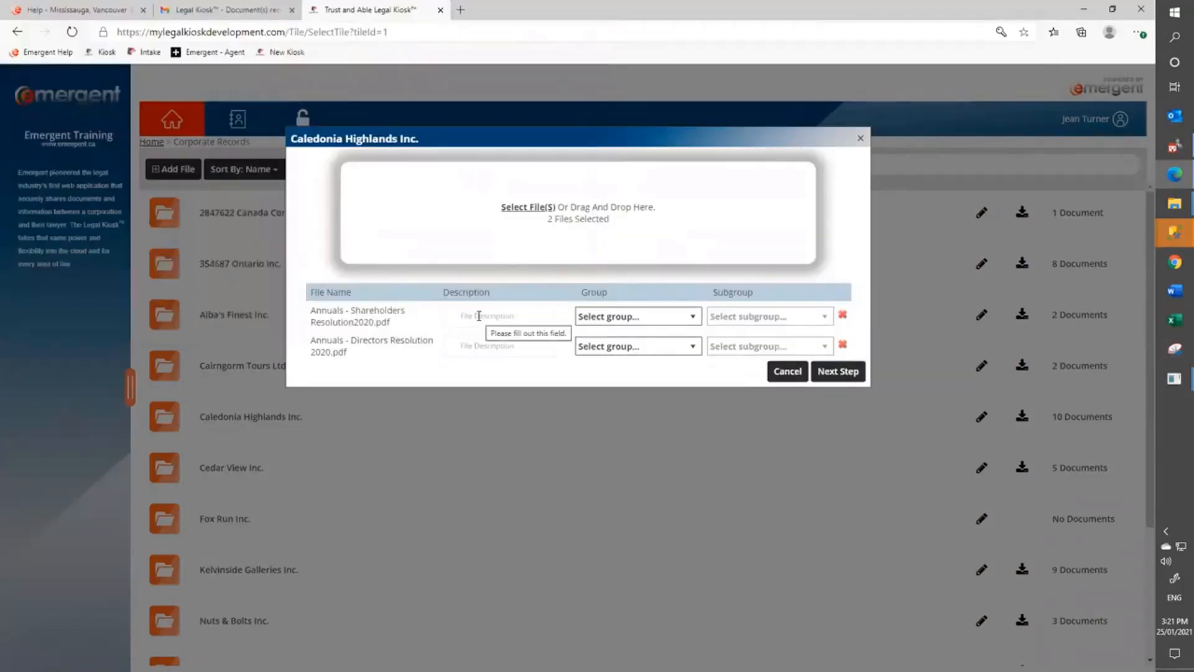
# Describe the first file as 'Annuals 2020 - Shareholders' with group and subgroup Shareholders Resolutions.
pyautogui.click(479, 316)
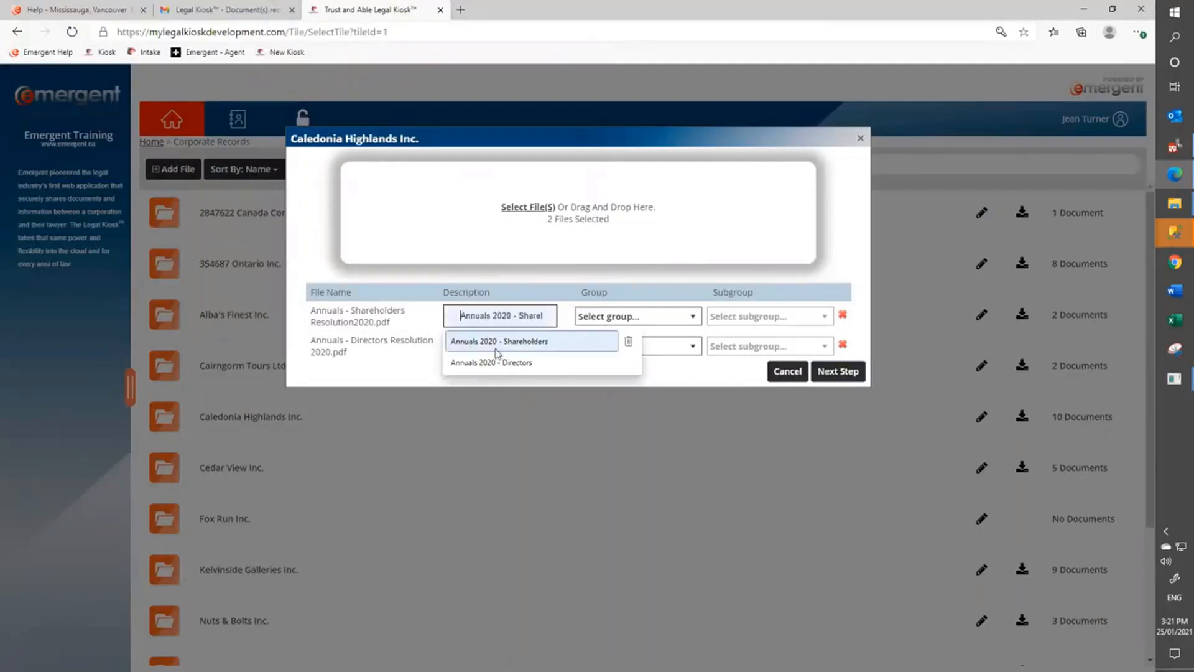
pyautogui.click(496, 342)
pyautogui.click(636, 318)
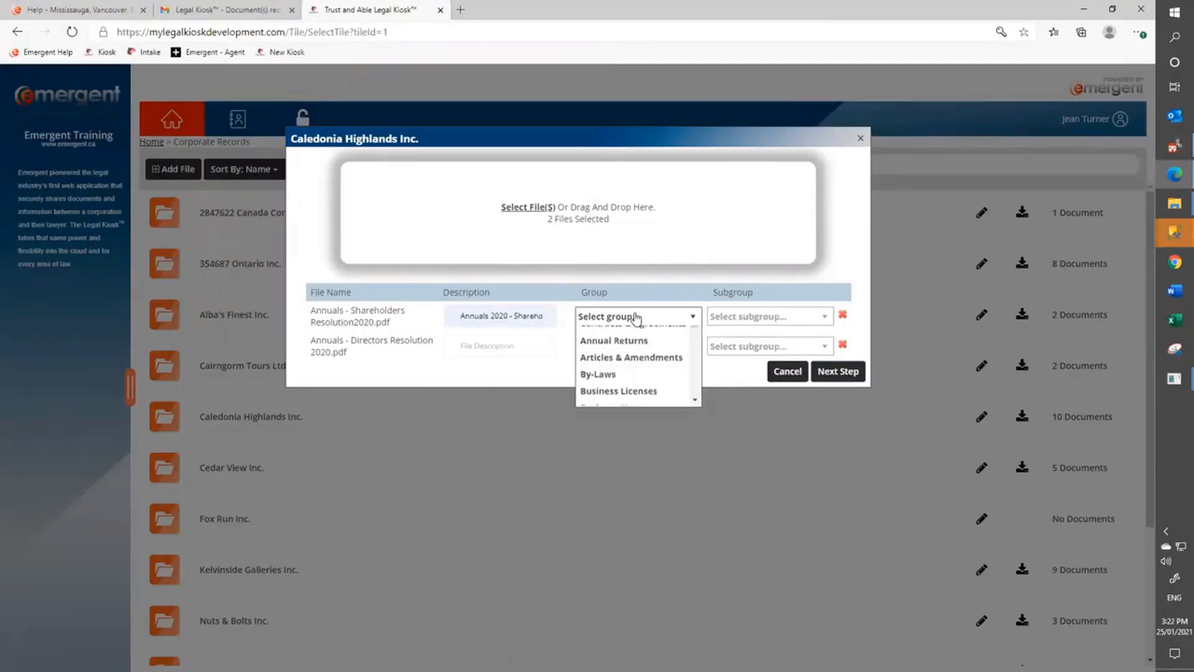
pyautogui.press('s')
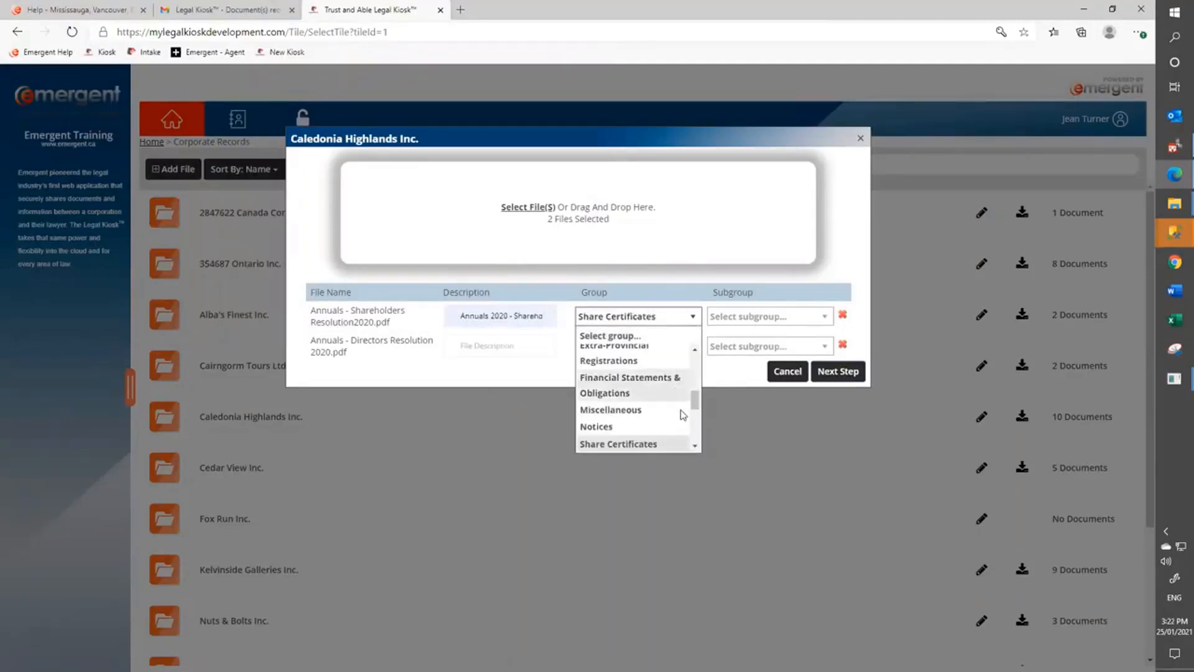
pyautogui.click(696, 447)
pyautogui.click(696, 447)
pyautogui.click(696, 447)
pyautogui.click(696, 447)
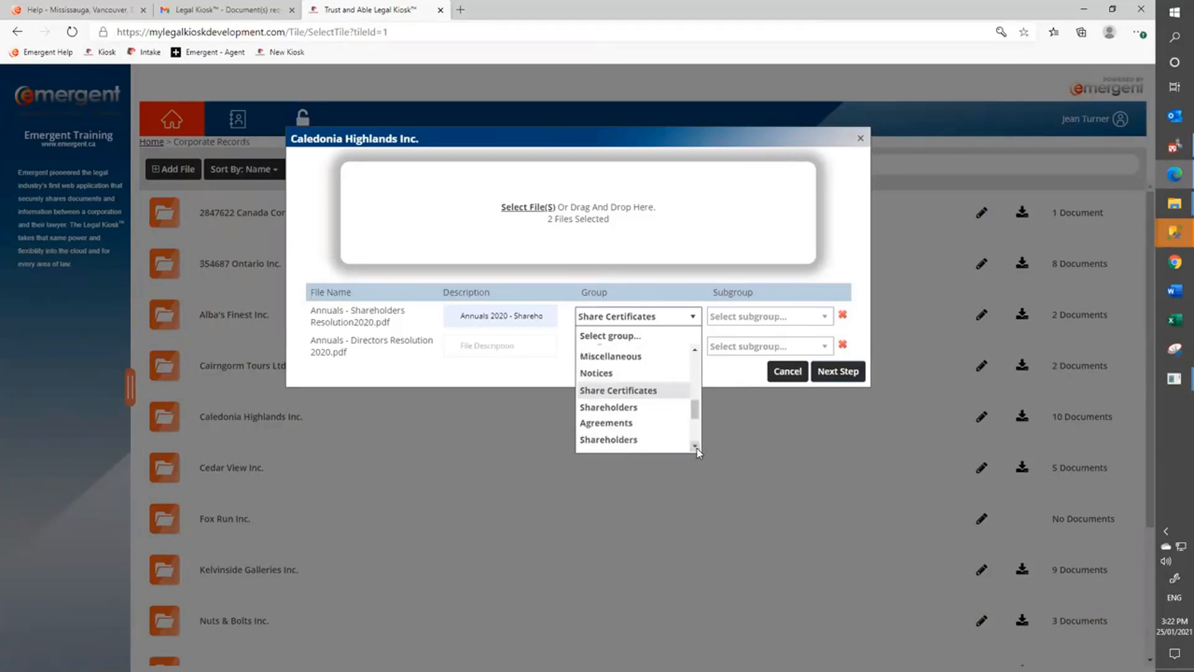
pyautogui.click(696, 448)
pyautogui.click(696, 448)
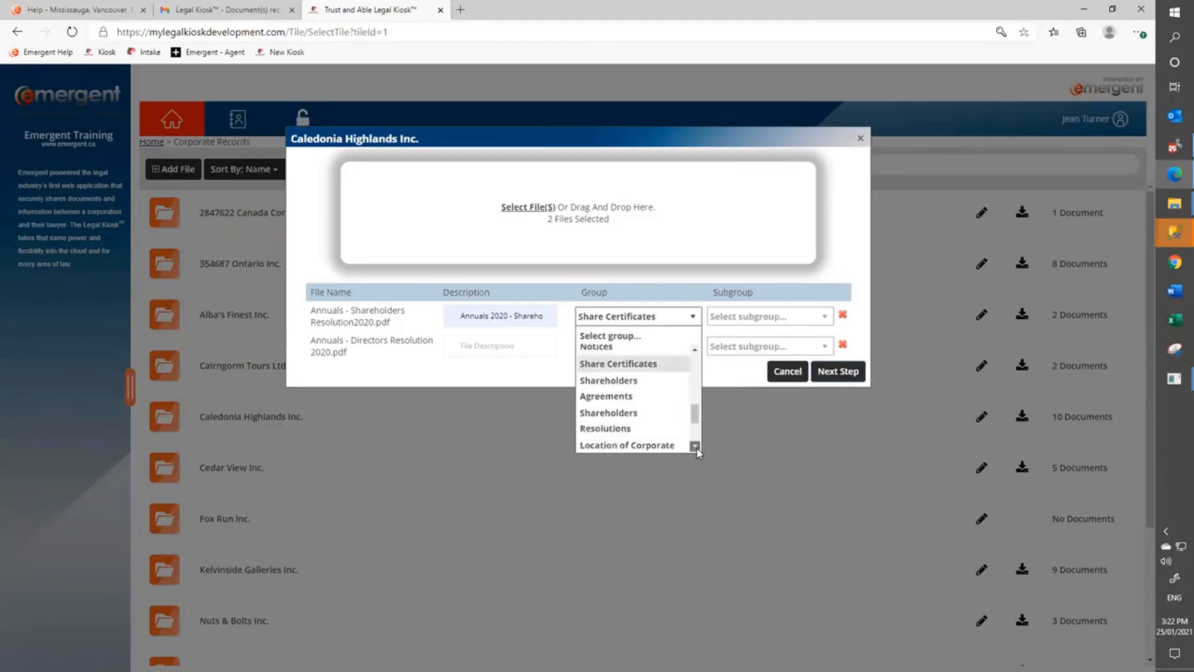
pyautogui.click(616, 426)
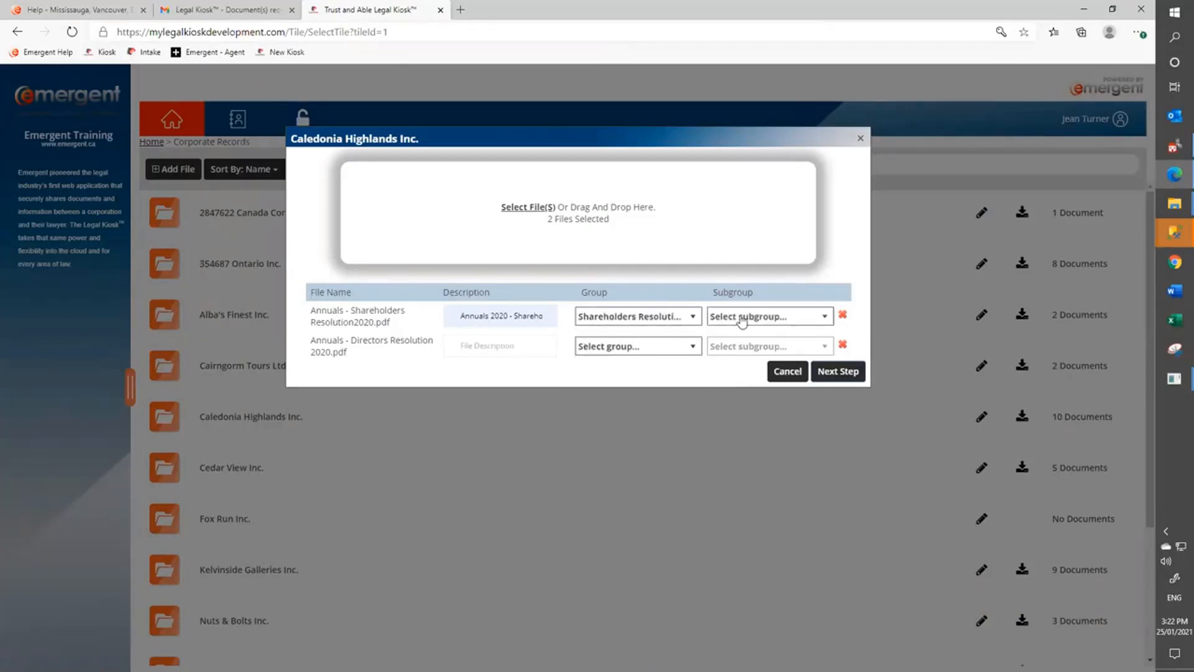
pyautogui.click(741, 318)
pyautogui.click(739, 353)
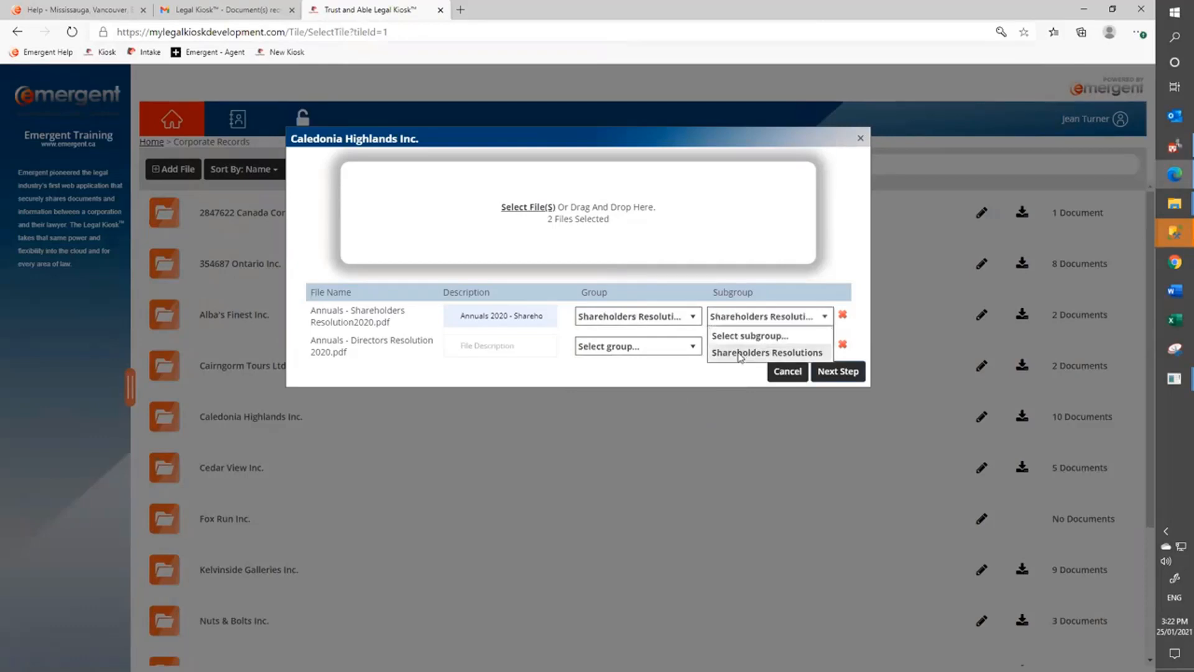
# Describe the second file as 'Annuals 2020 - Directors' with group and subgroup Directors Resolutions, then continue.
pyautogui.click(499, 348)
pyautogui.click(493, 393)
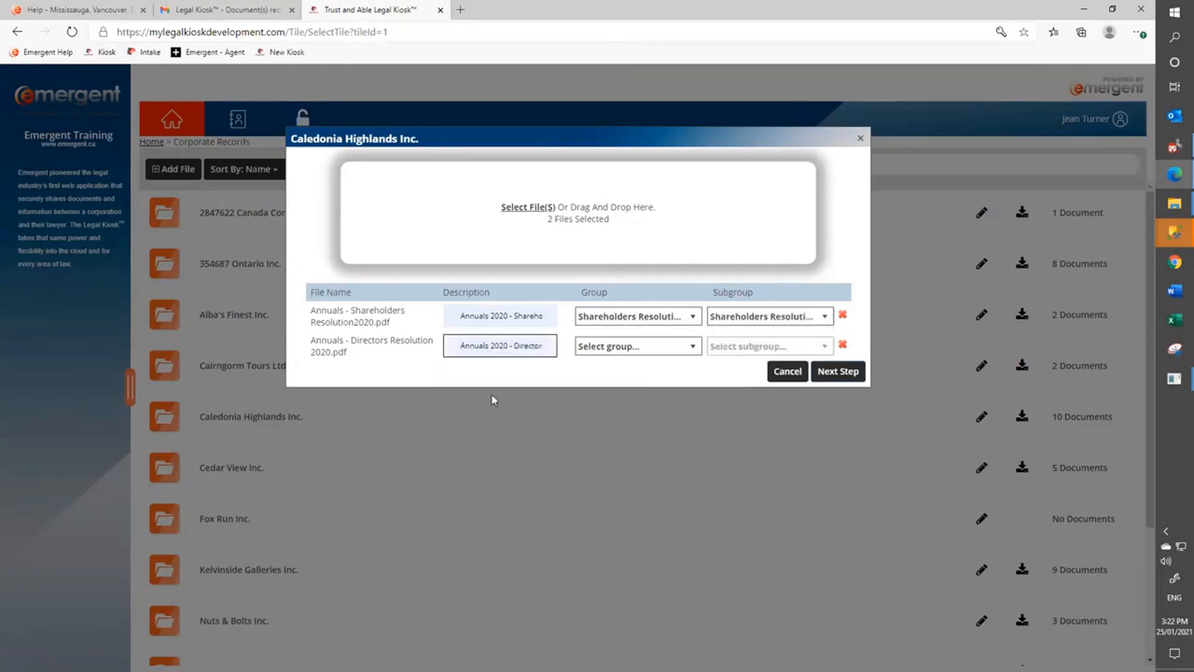
pyautogui.click(614, 354)
pyautogui.press('d')
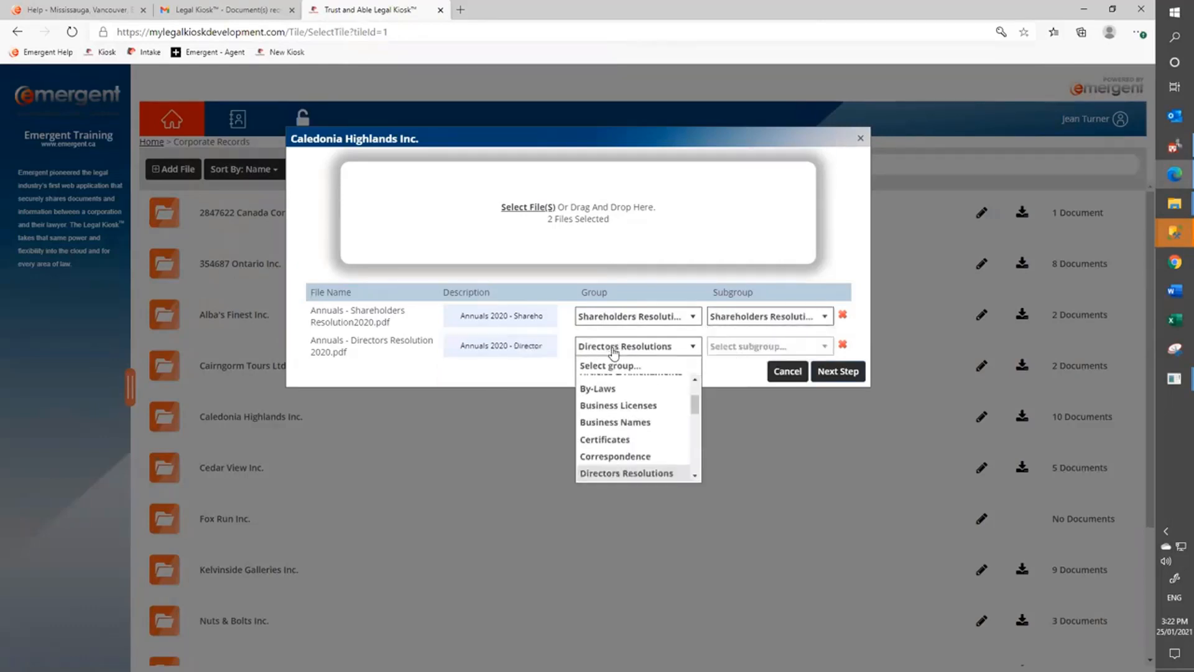
pyautogui.click(627, 473)
pyautogui.click(728, 347)
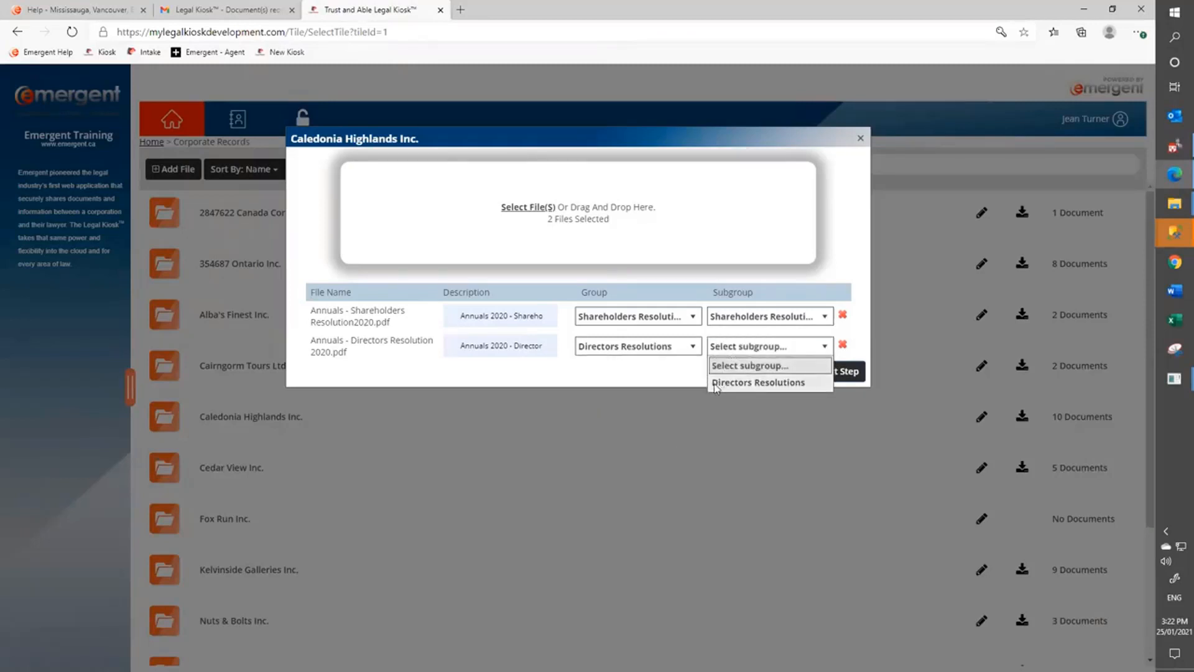
pyautogui.click(718, 383)
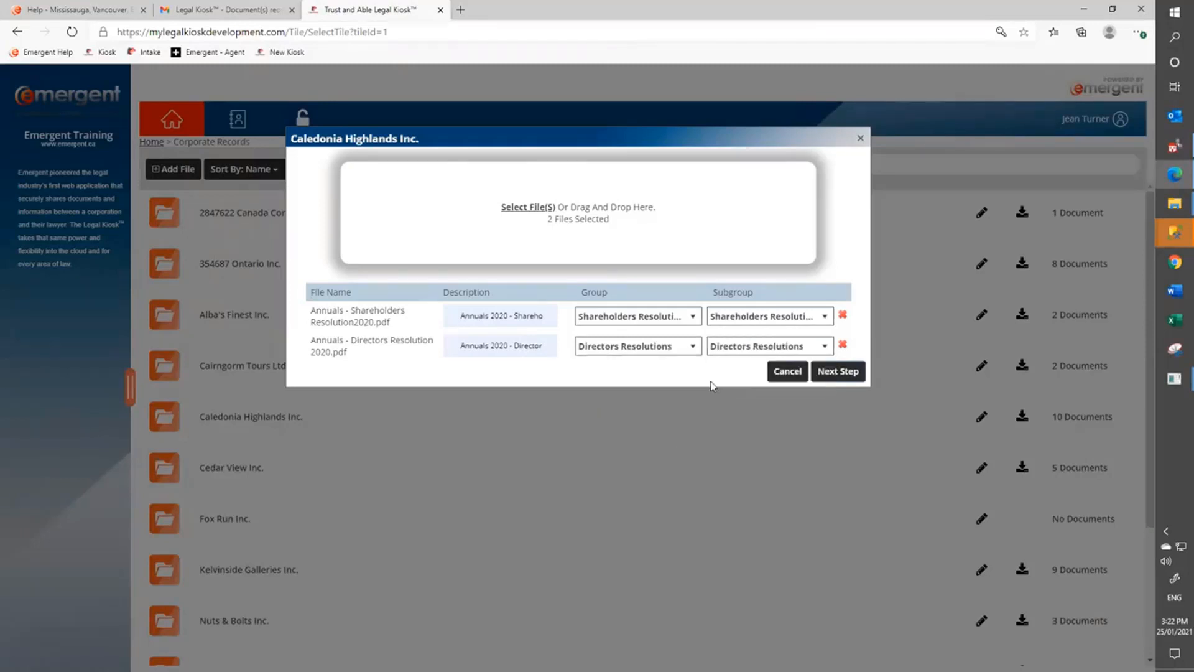
pyautogui.click(838, 371)
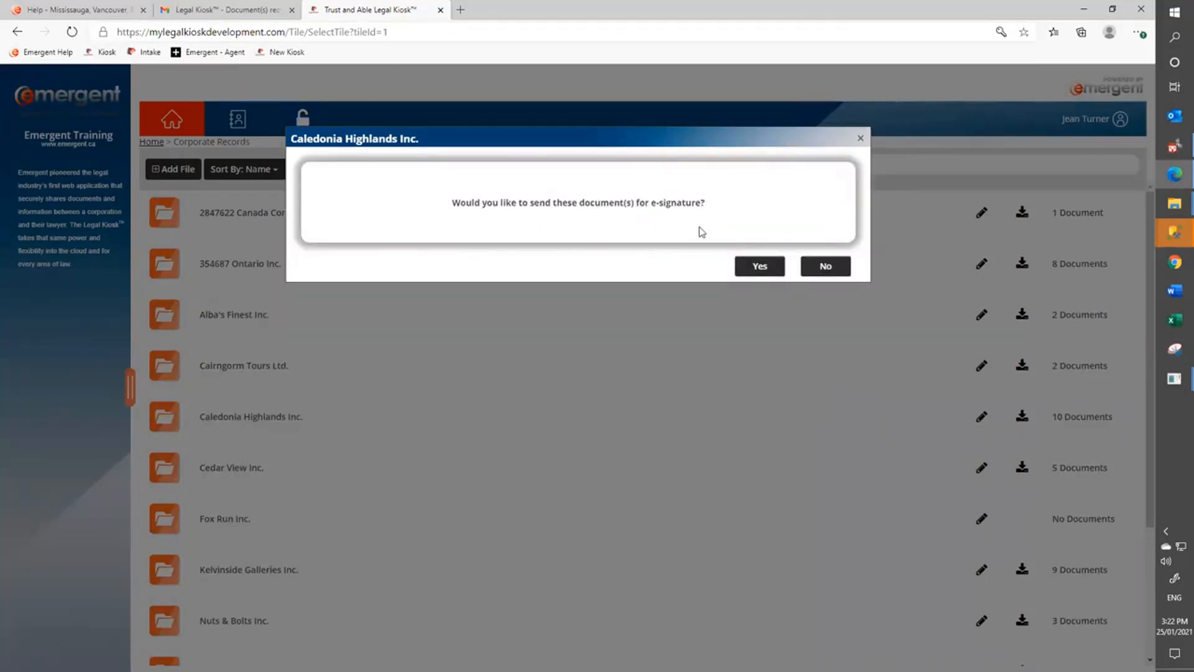
# Choose to send for e-signature and enter 8/30/2020 as the first effective date.
pyautogui.click(755, 268)
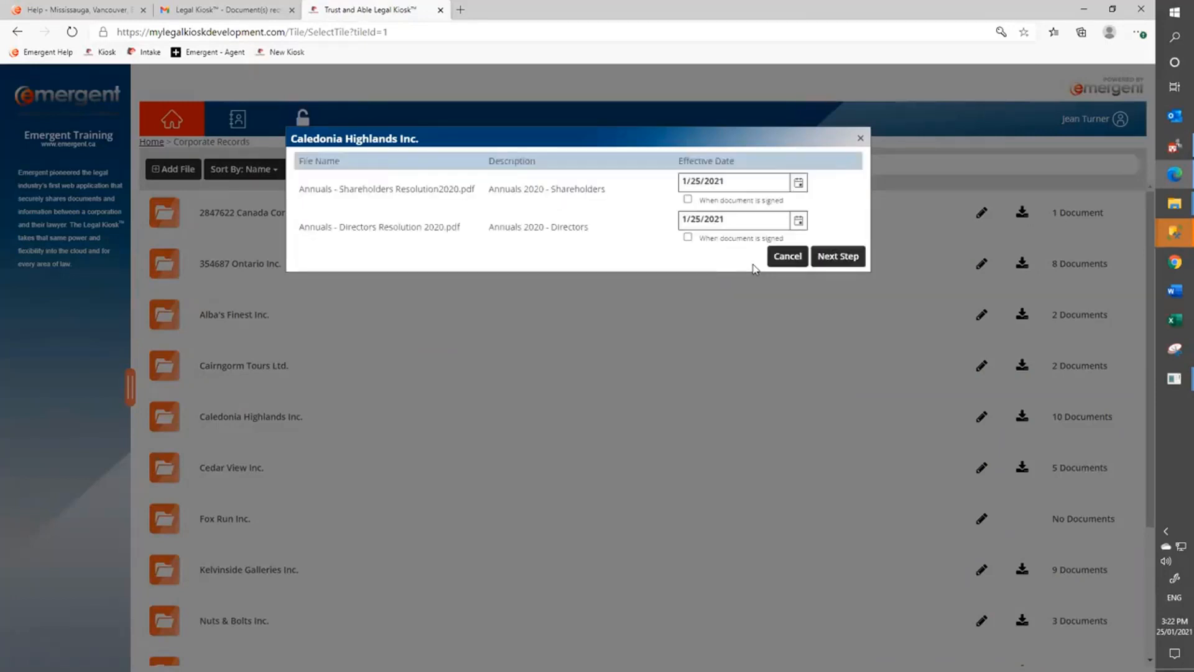
pyautogui.moveTo(719, 180); pyautogui.dragTo(627, 190)
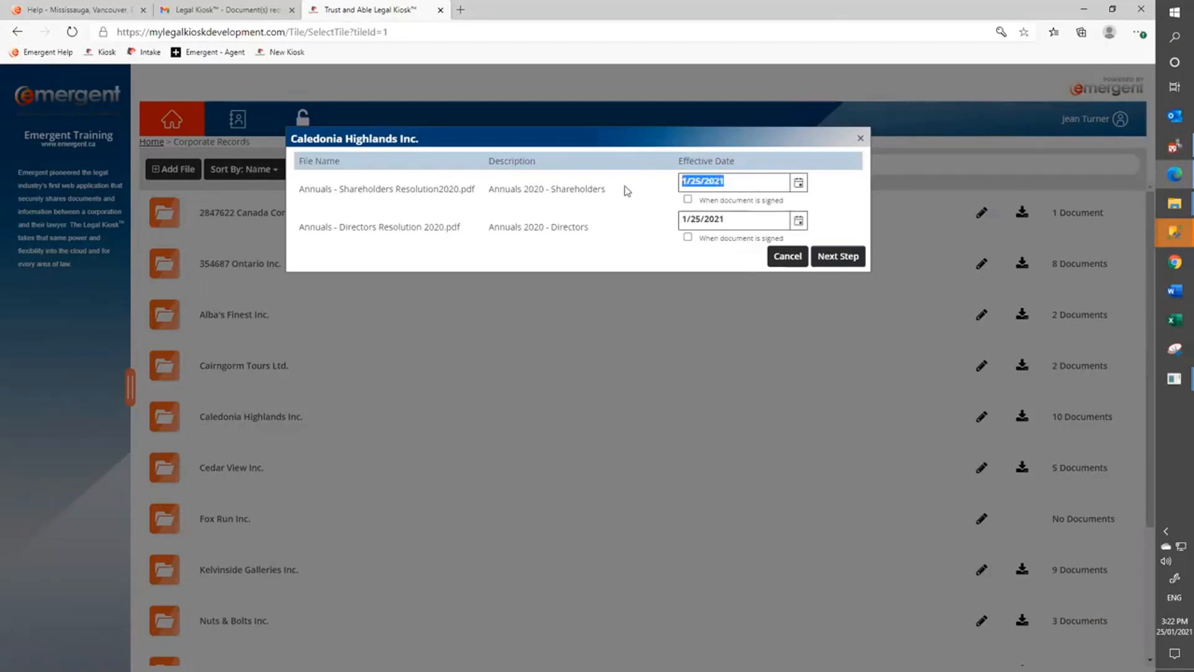
pyautogui.write('8/30/2120')
# Set the second effective date to August 30, 2020 from the calendar and continue.
pyautogui.click(800, 222)
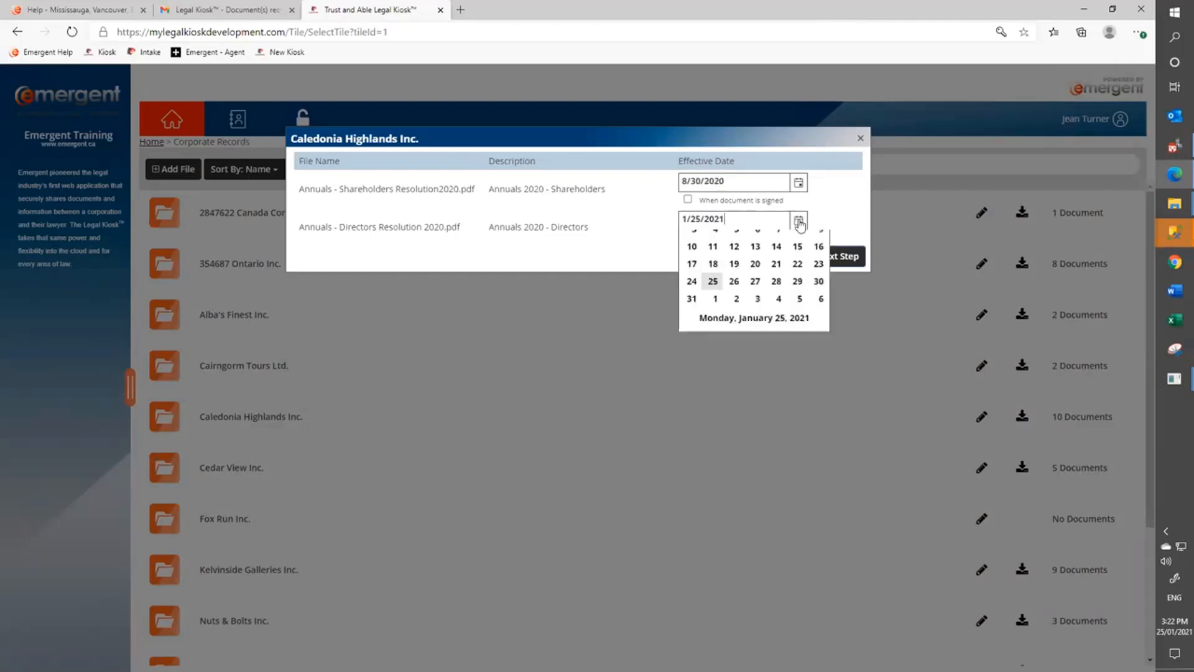
pyautogui.click(736, 243)
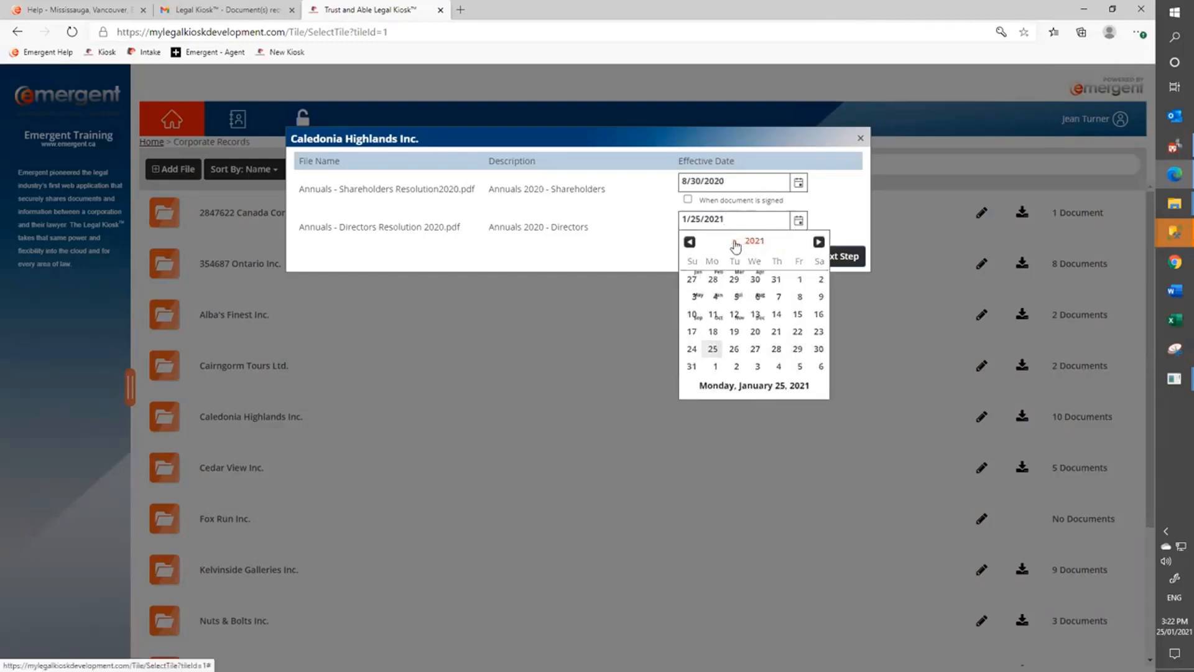
pyautogui.click(740, 241)
pyautogui.click(734, 272)
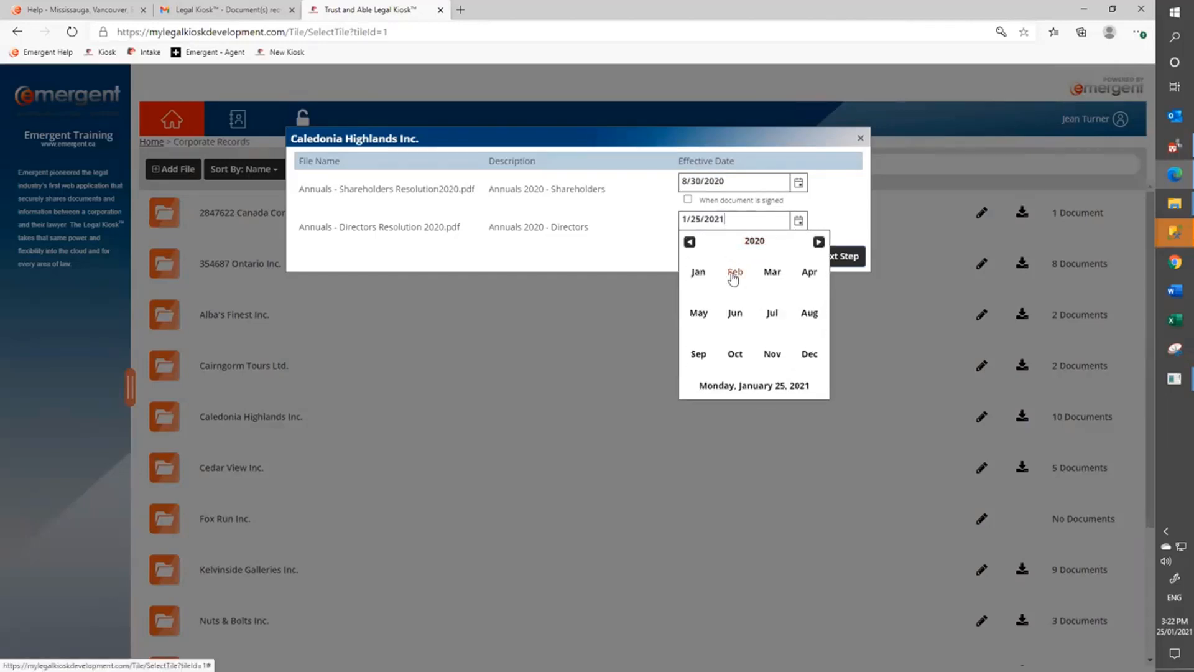
pyautogui.click(809, 315)
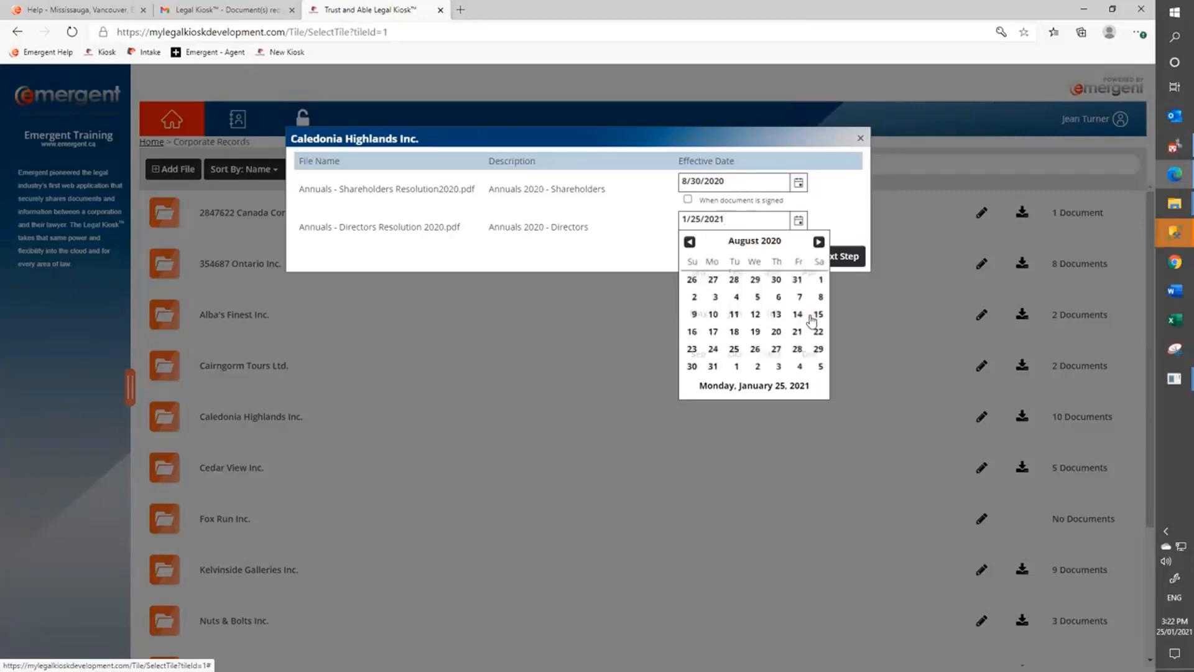
pyautogui.click(691, 367)
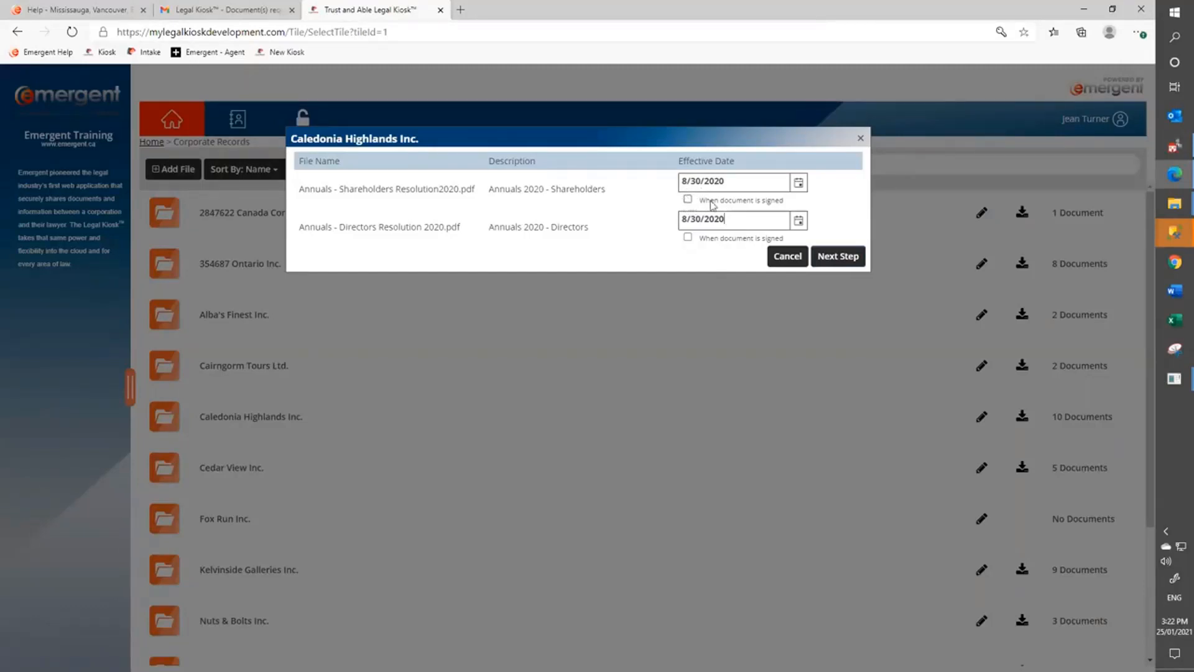
pyautogui.click(840, 257)
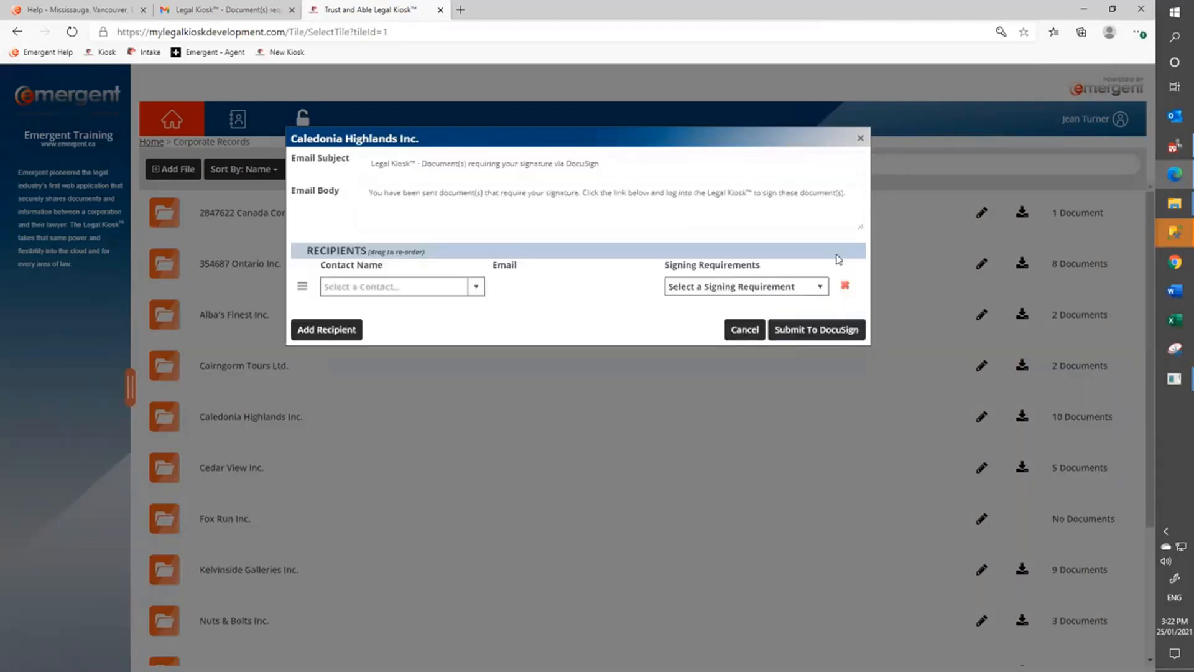
# Select and adjust text in the DocuSign email subject and body.
pyautogui.click(627, 161)
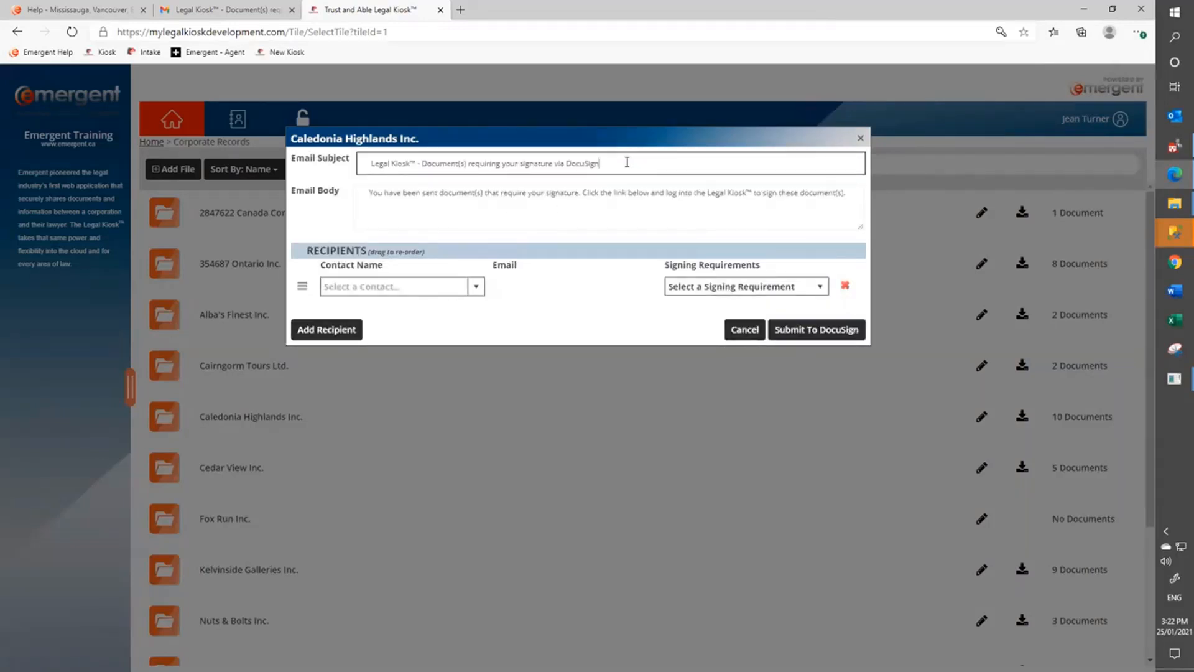
pyautogui.moveTo(627, 161); pyautogui.dragTo(317, 168)
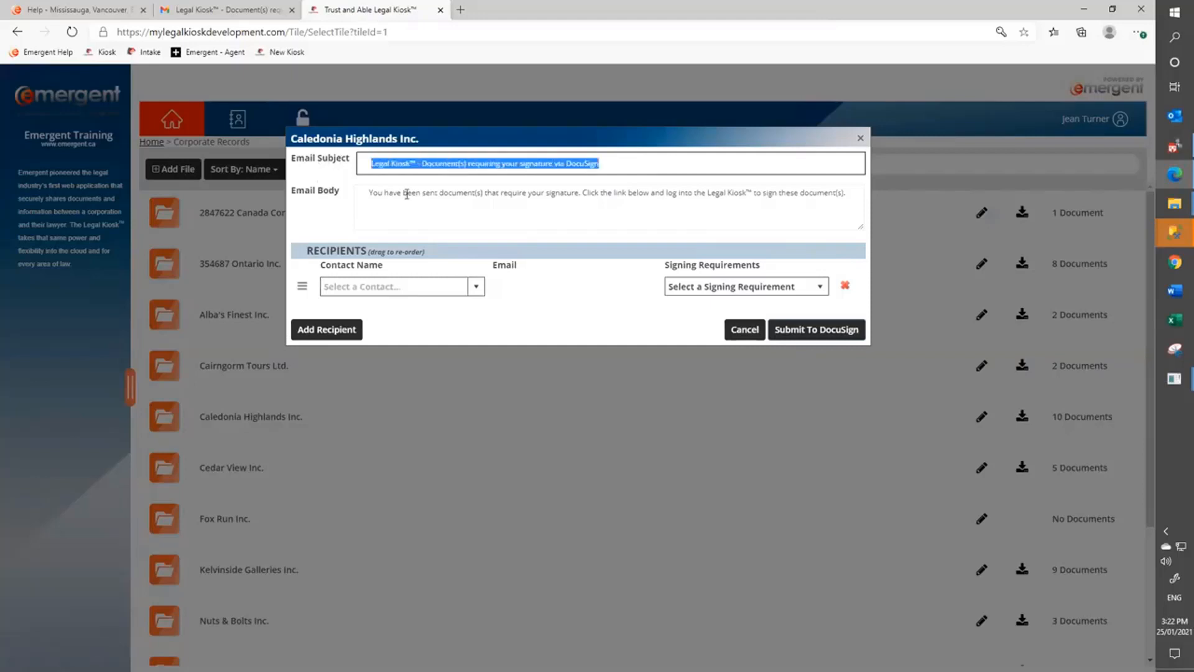
pyautogui.click(407, 194)
pyautogui.doubleClick(407, 194)
pyautogui.click(422, 211)
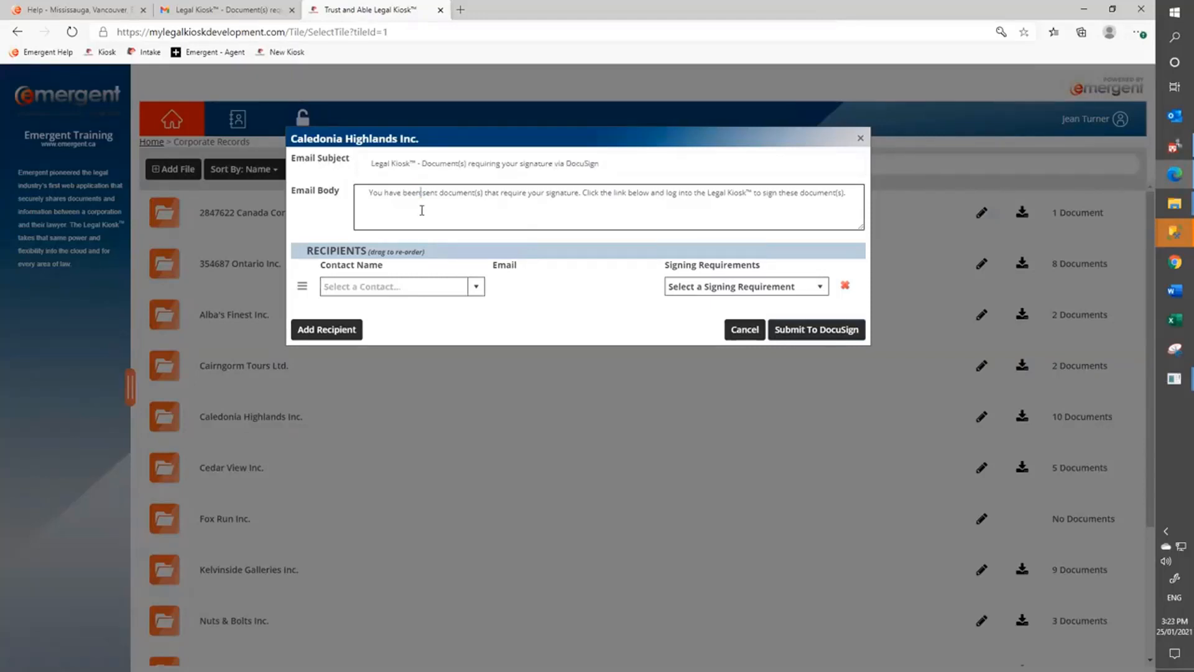
# Add an existing contact as the first recipient, set to Needs to Sign.
pyautogui.click(476, 288)
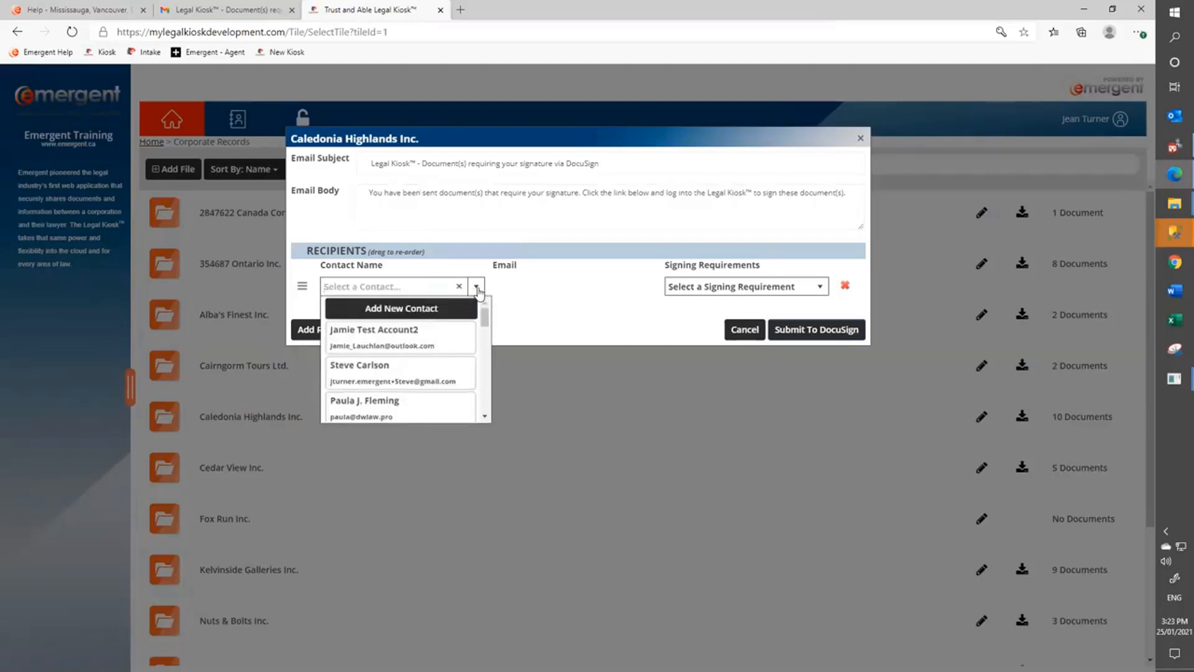
pyautogui.write('jones')
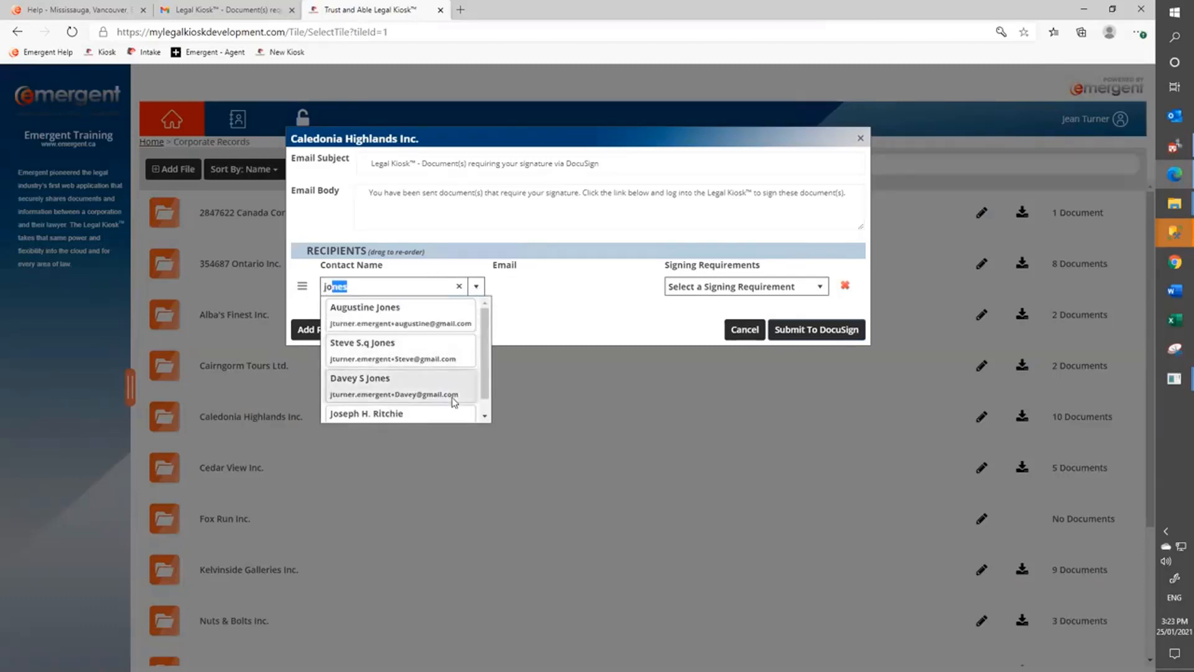
pyautogui.click(393, 414)
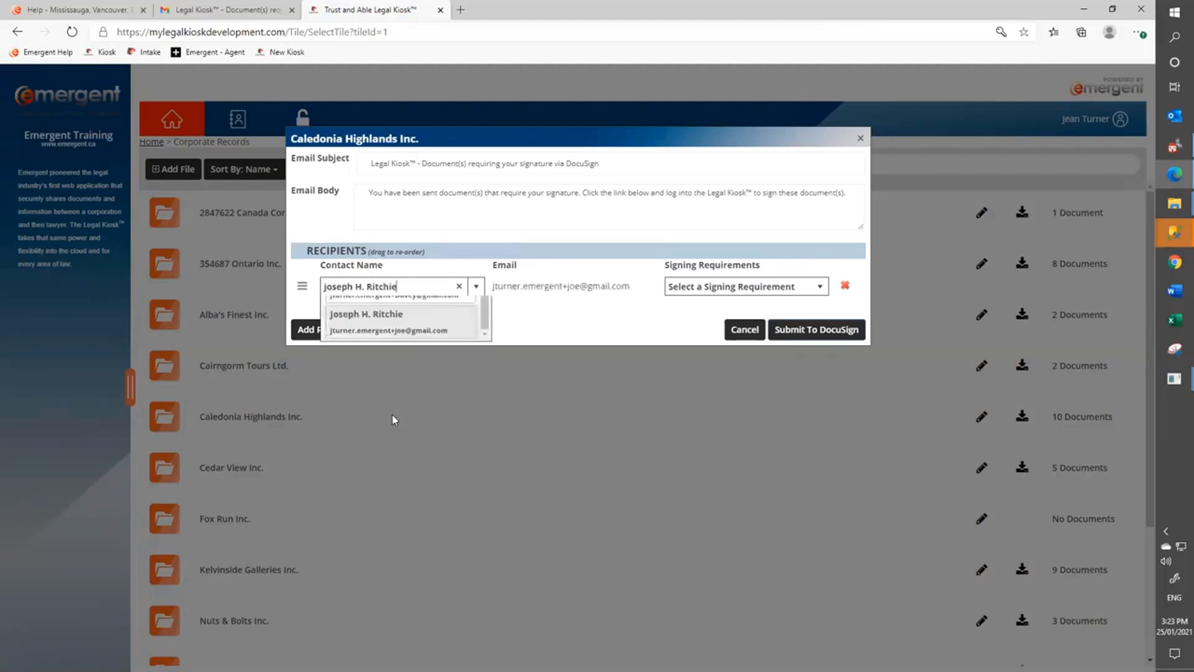
pyautogui.click(688, 289)
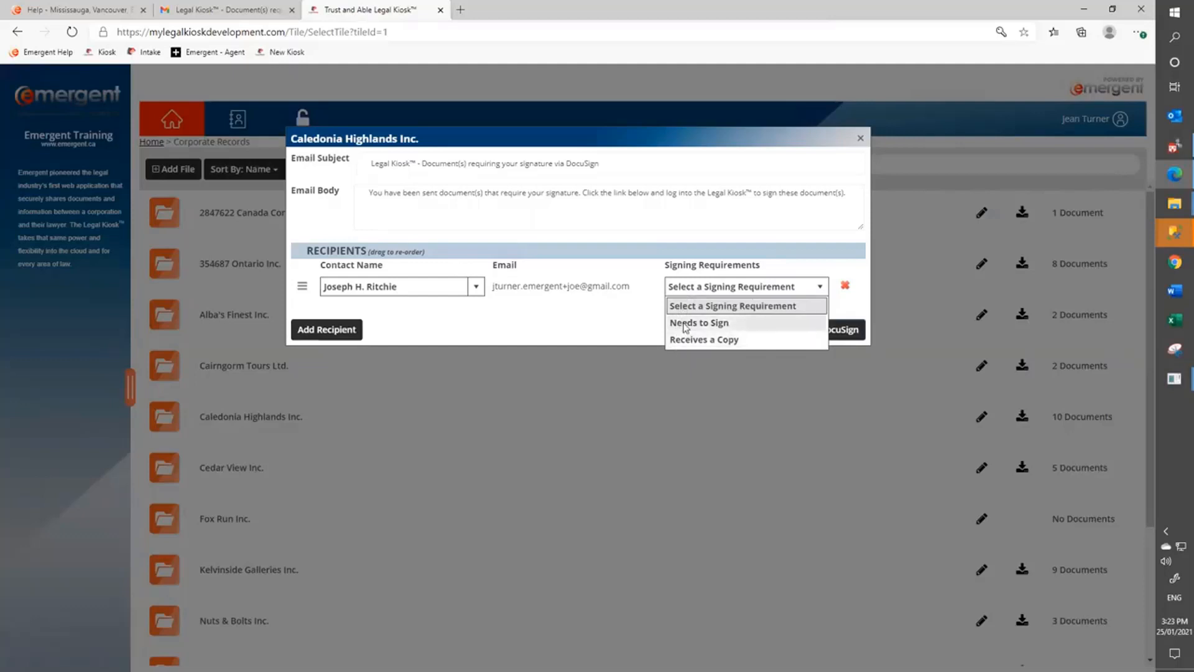
pyautogui.click(685, 324)
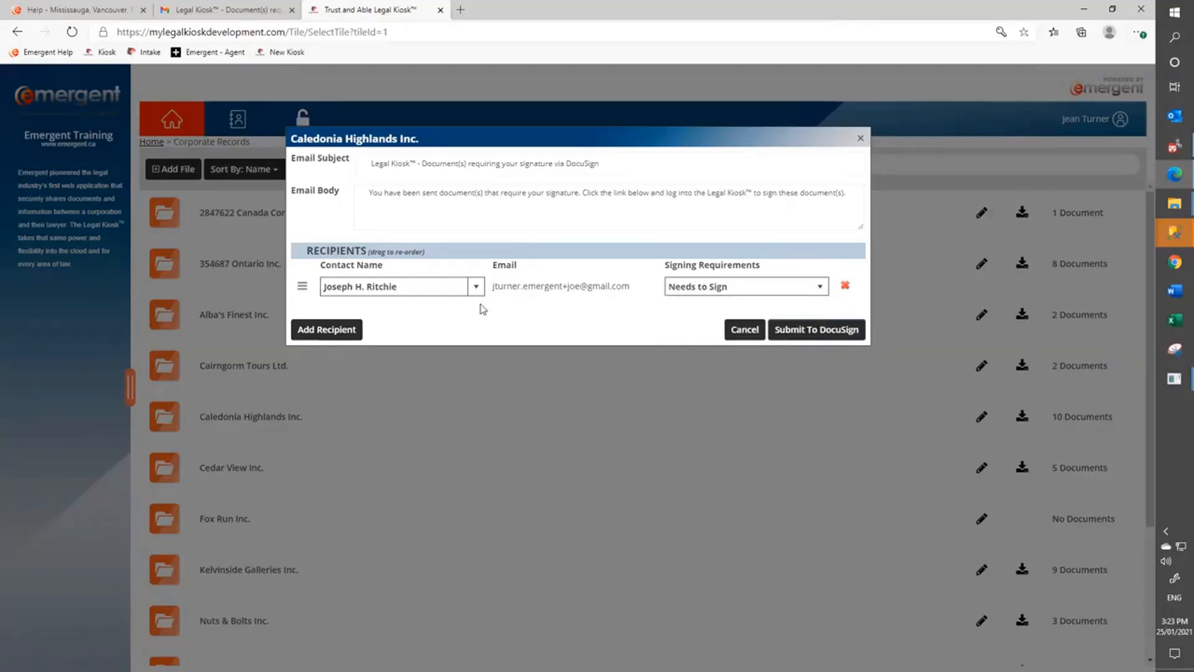
# Add a second existing contact set to Needs to Sign, and start a third recipient row.
pyautogui.click(338, 331)
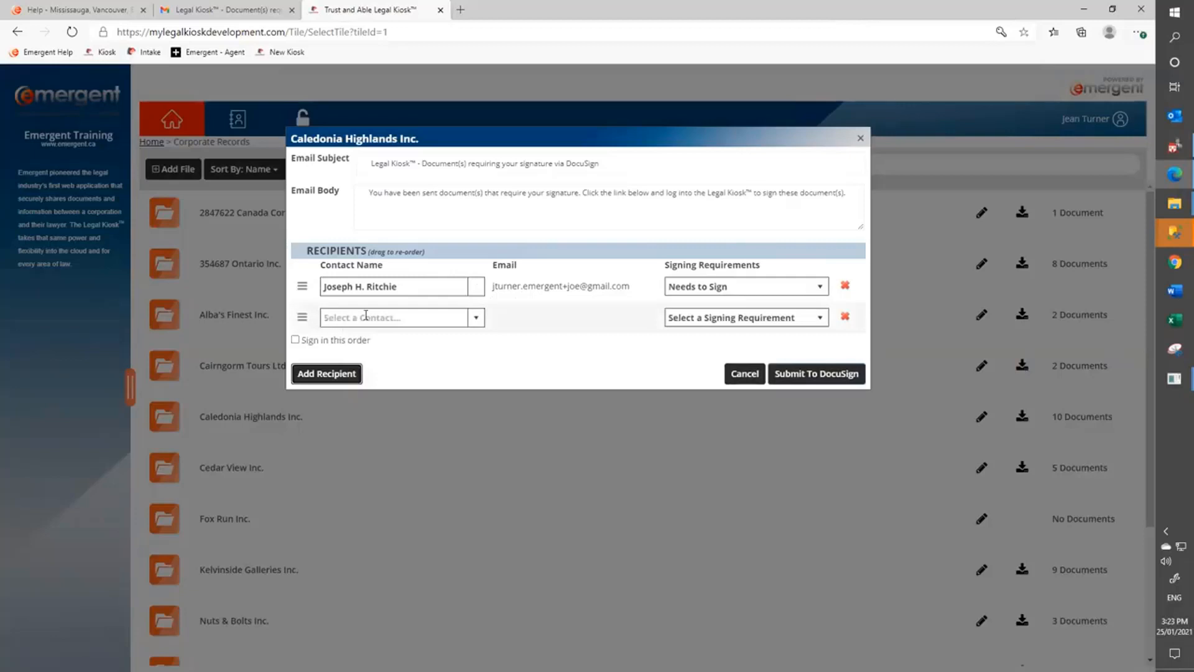
pyautogui.click(401, 315)
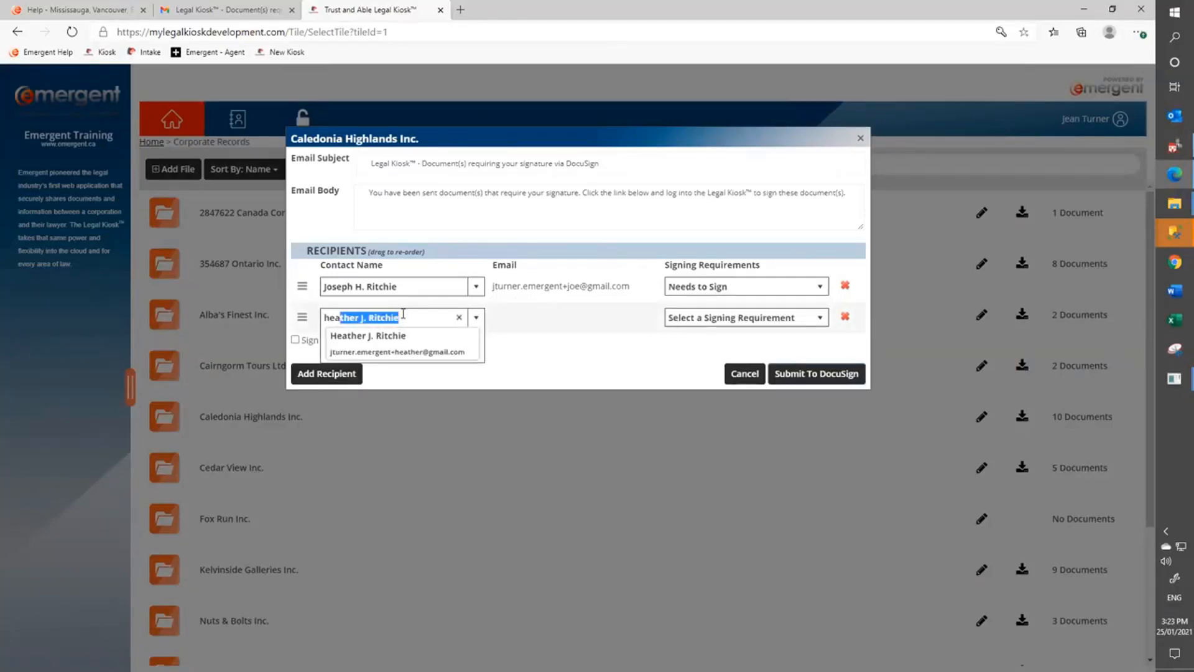
pyautogui.click(394, 342)
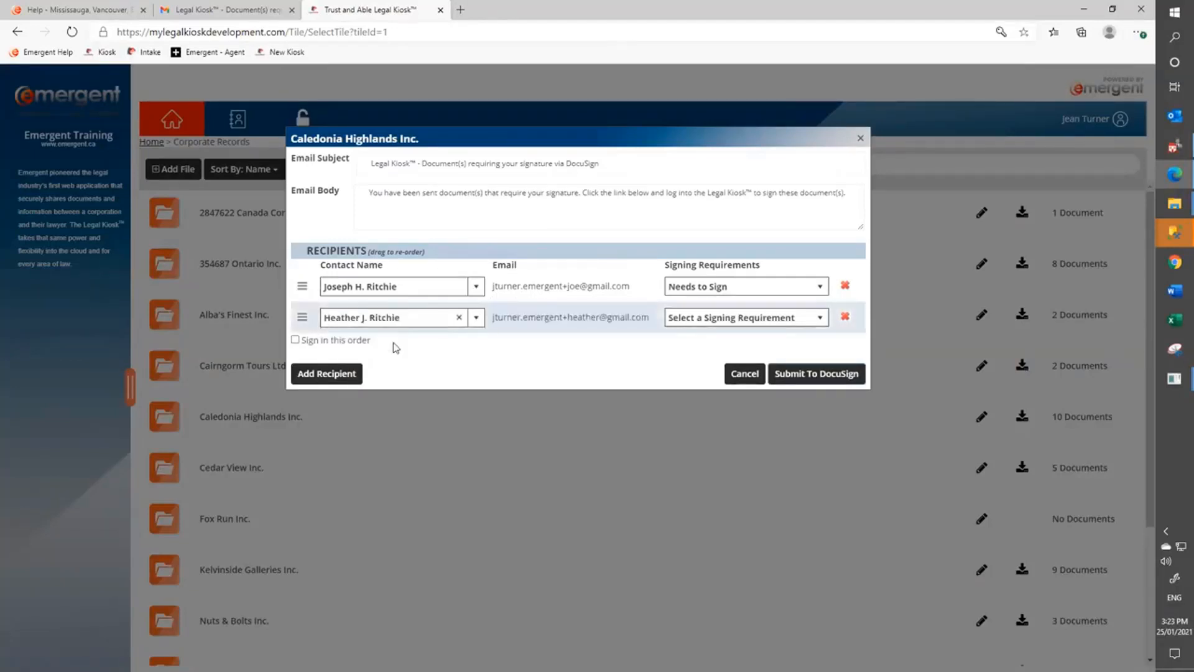
pyautogui.click(720, 319)
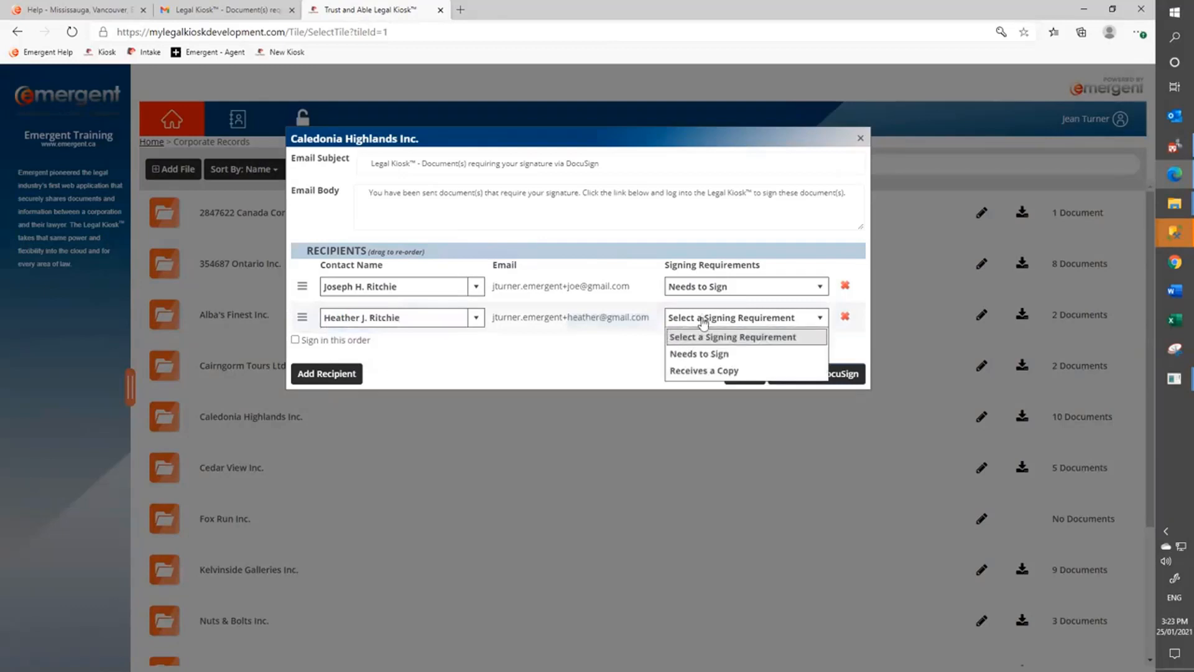
pyautogui.click(689, 354)
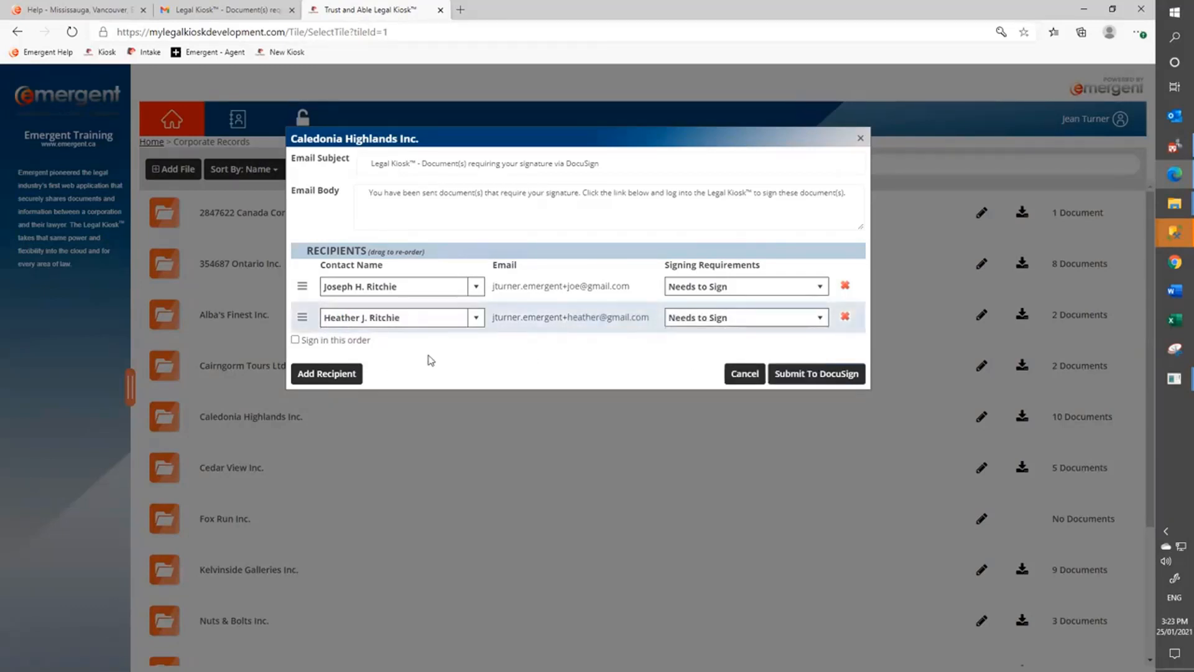
pyautogui.click(327, 374)
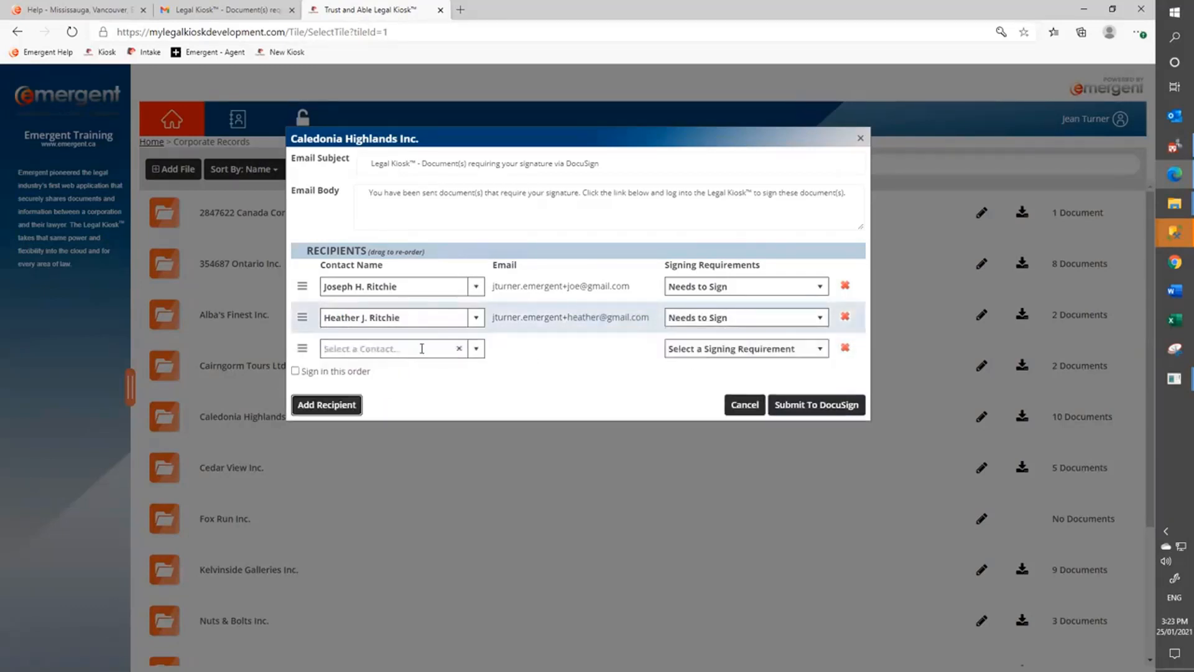
pyautogui.click(476, 352)
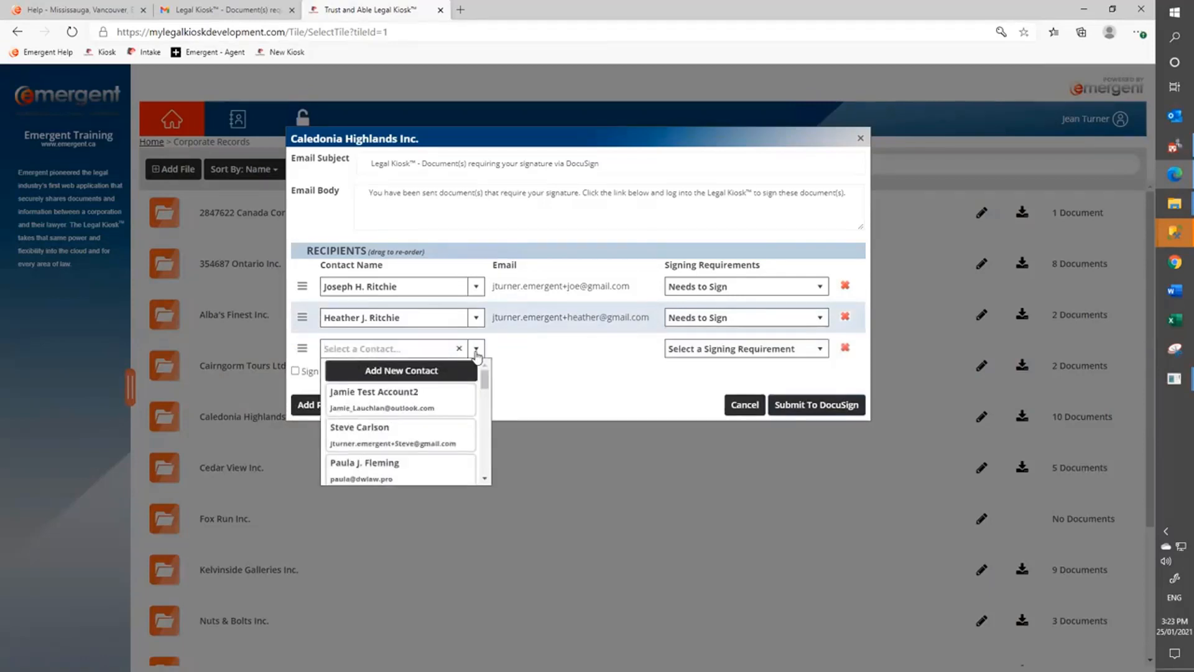
# Start a new contact for the third recipient, entering first name, middle initial and last name.
pyautogui.click(401, 370)
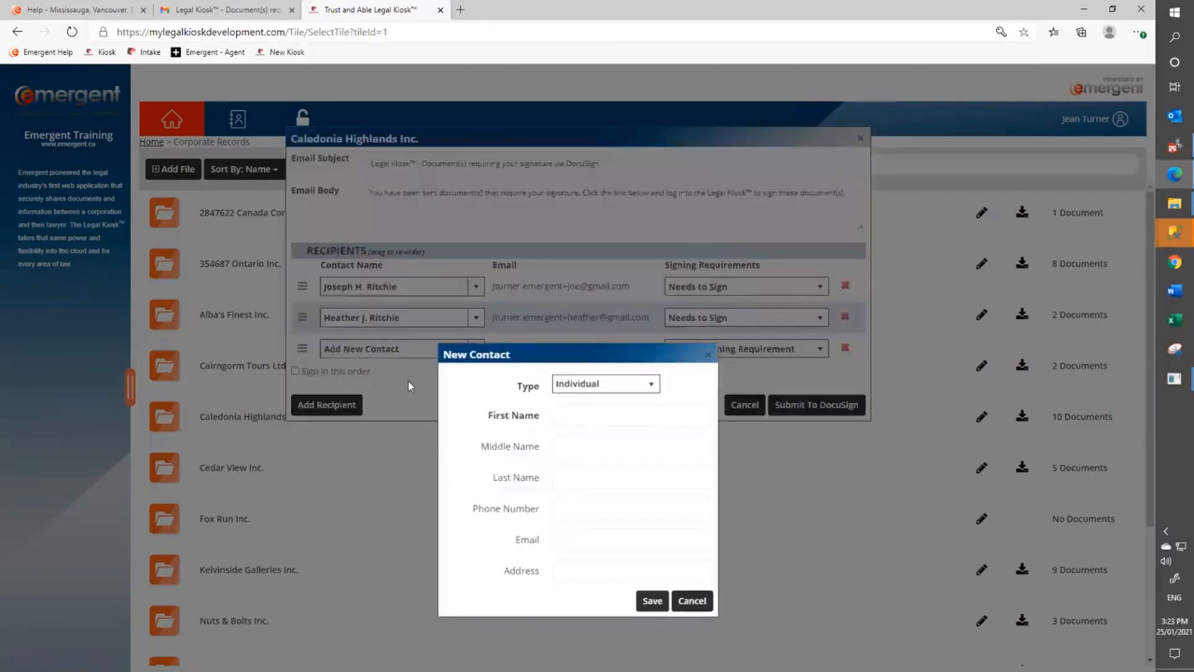
pyautogui.click(570, 412)
pyautogui.press('Tab')
pyautogui.press('Tab')
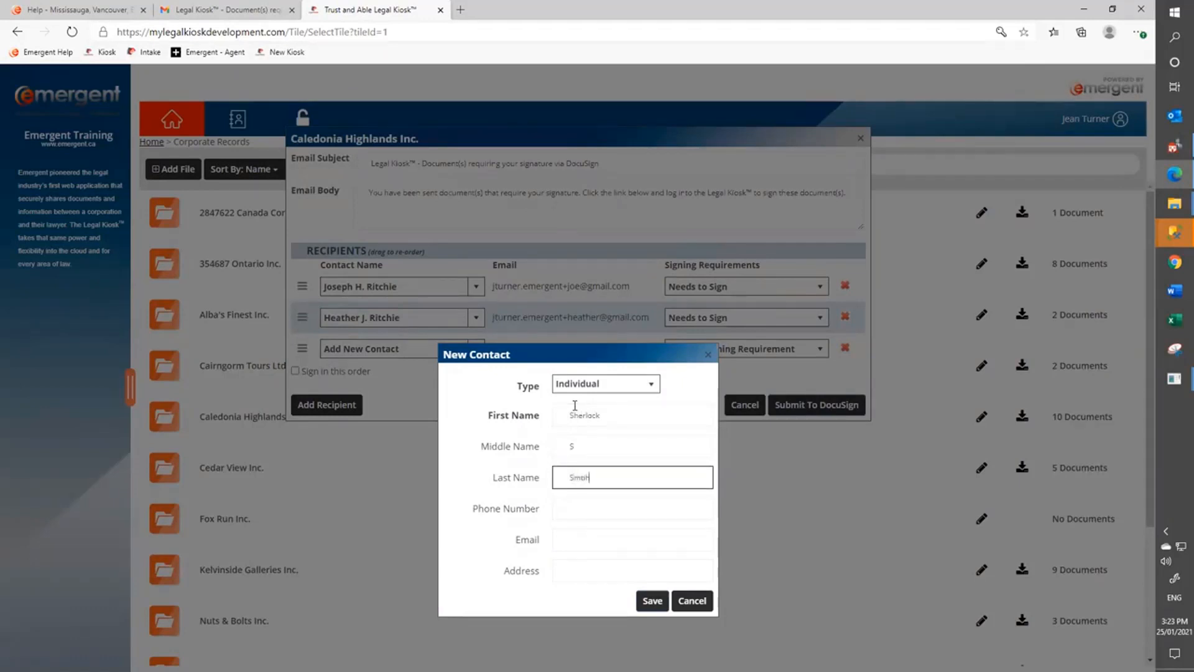
# Fill in the new contact's e-mail from a suggestion, edit it before the @, and save.
pyautogui.press('Tab')
pyautogui.press('Tab')
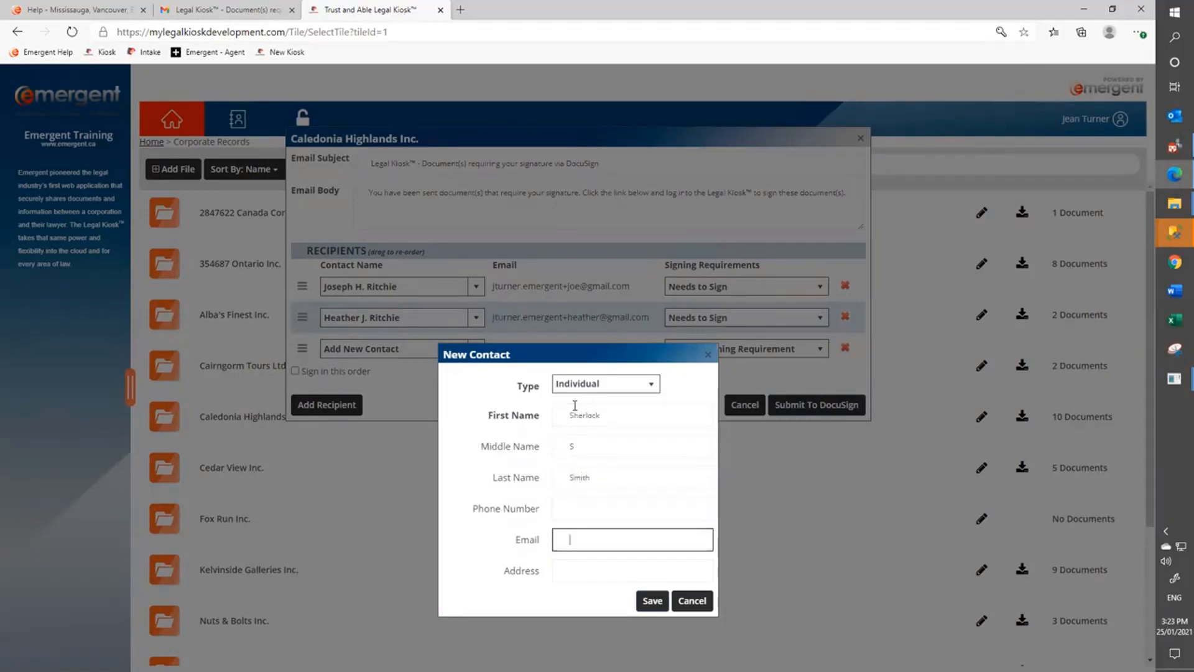
pyautogui.write('j')
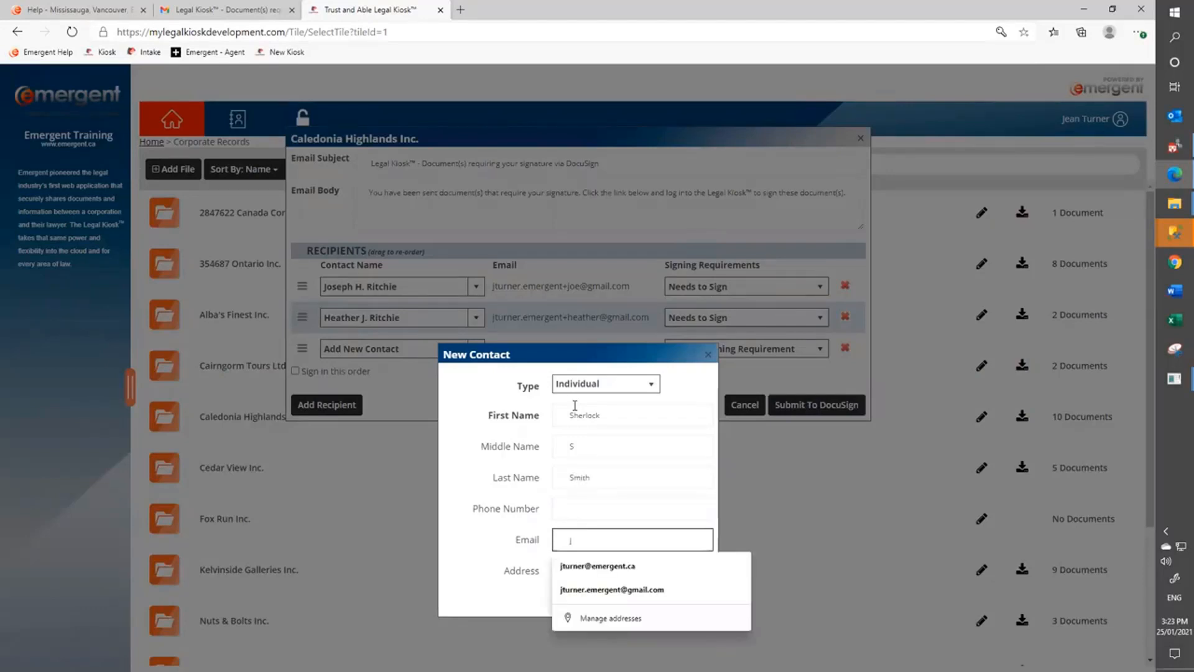
pyautogui.click(629, 589)
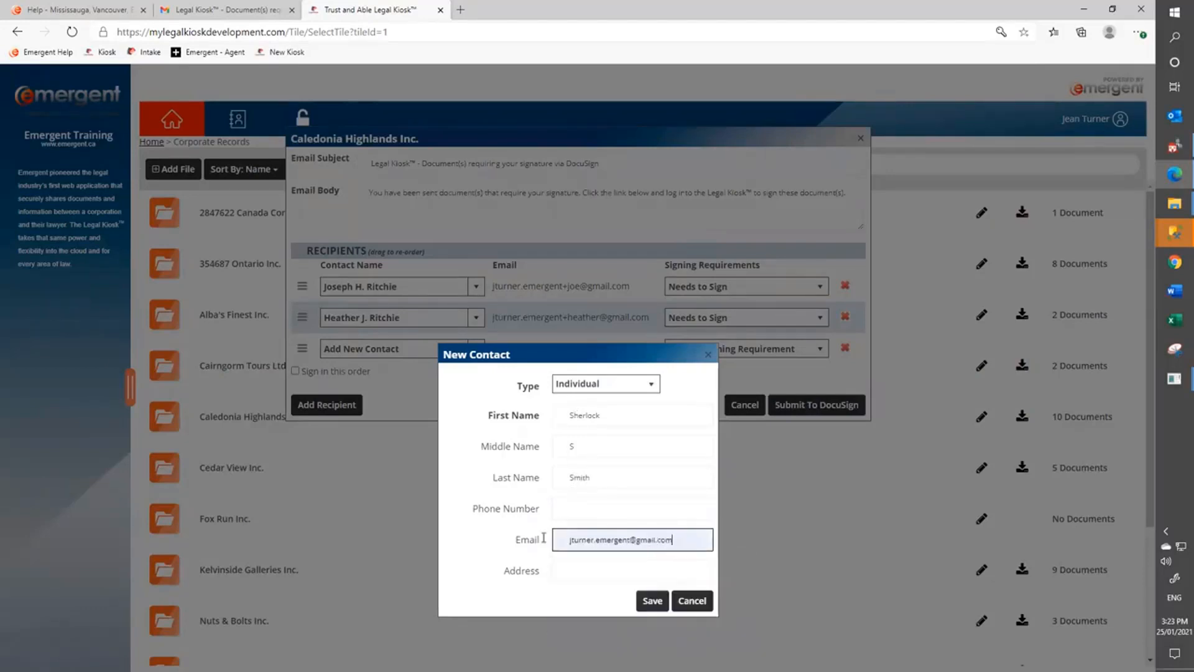
pyautogui.click(632, 540)
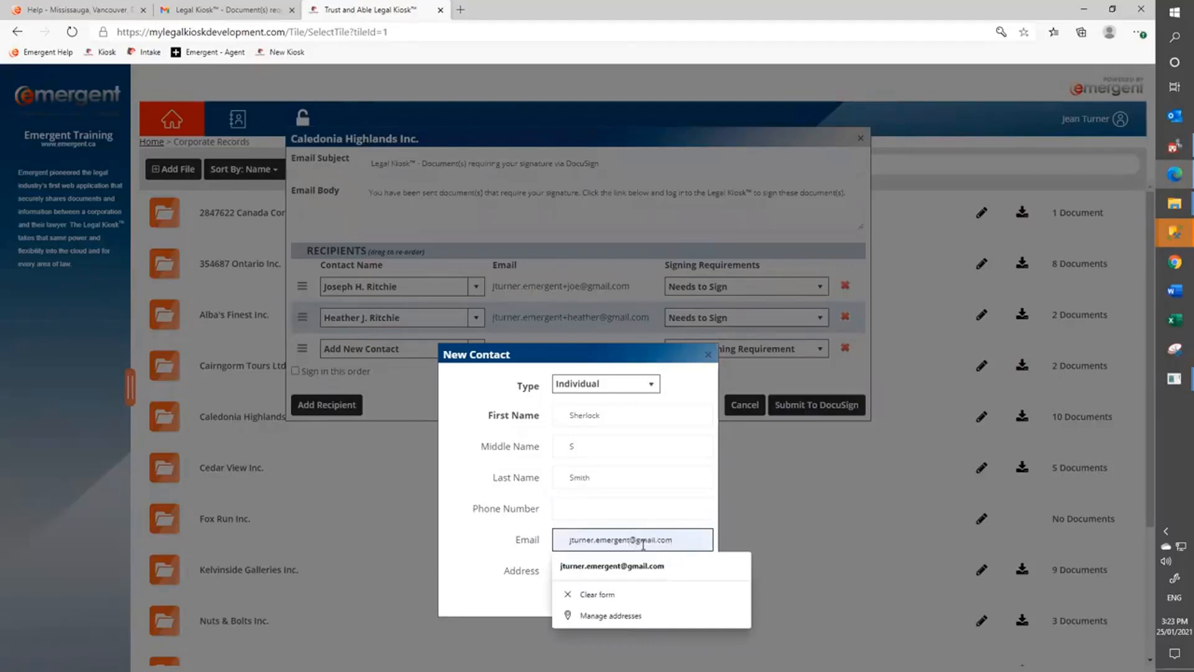
pyautogui.write('+sherlock')
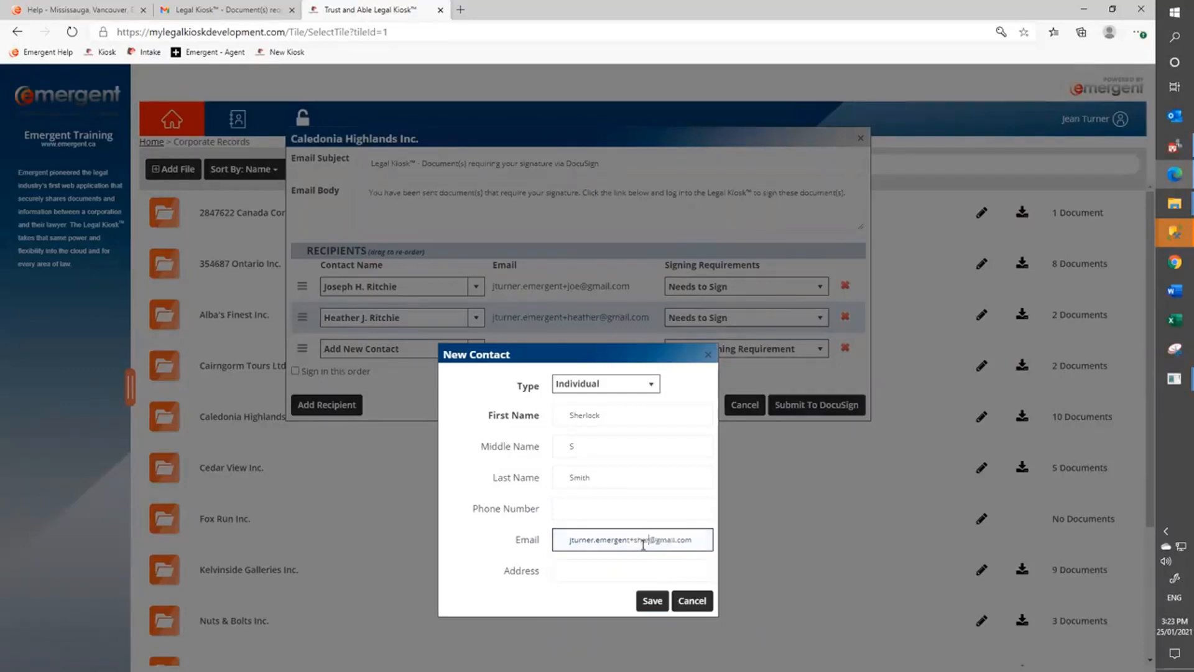
pyautogui.press('Tab')
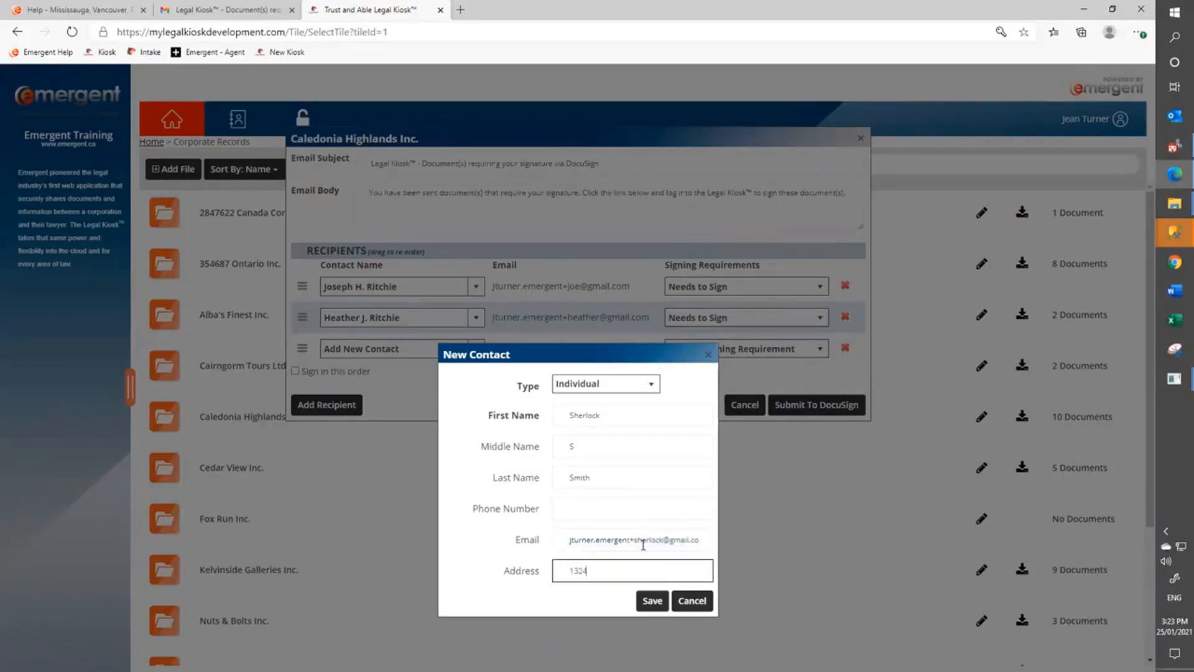
pyautogui.click(652, 601)
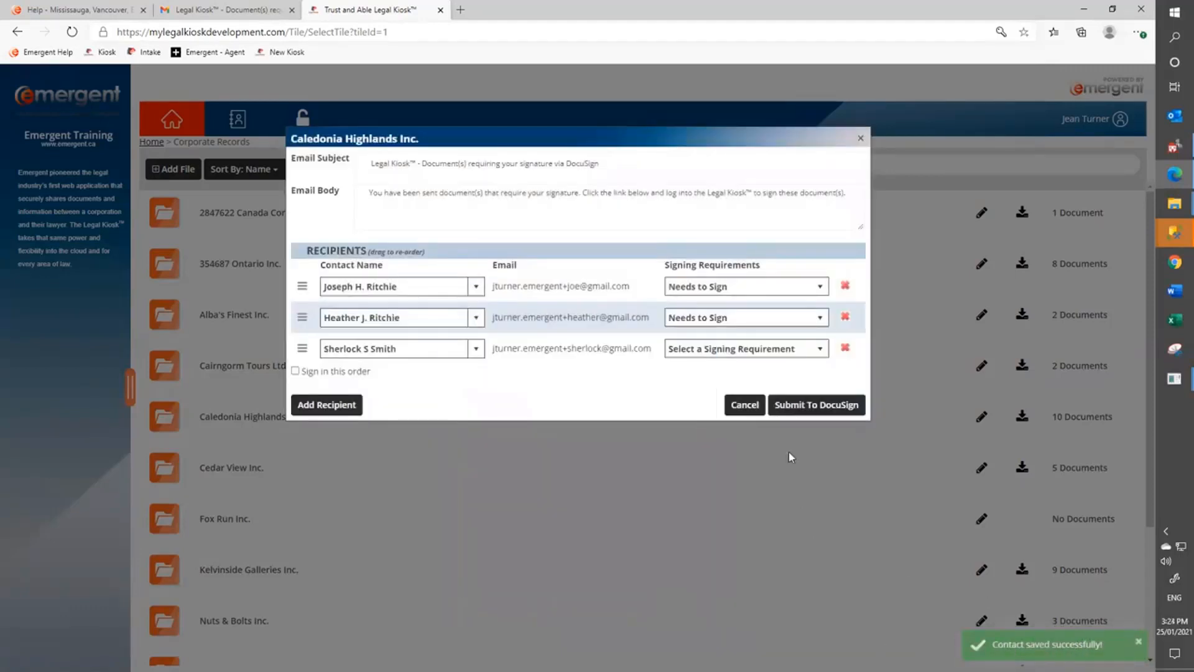
# Set the third recipient to Needs to Sign, leave signing order unset, and submit to DocuSign.
pyautogui.click(704, 354)
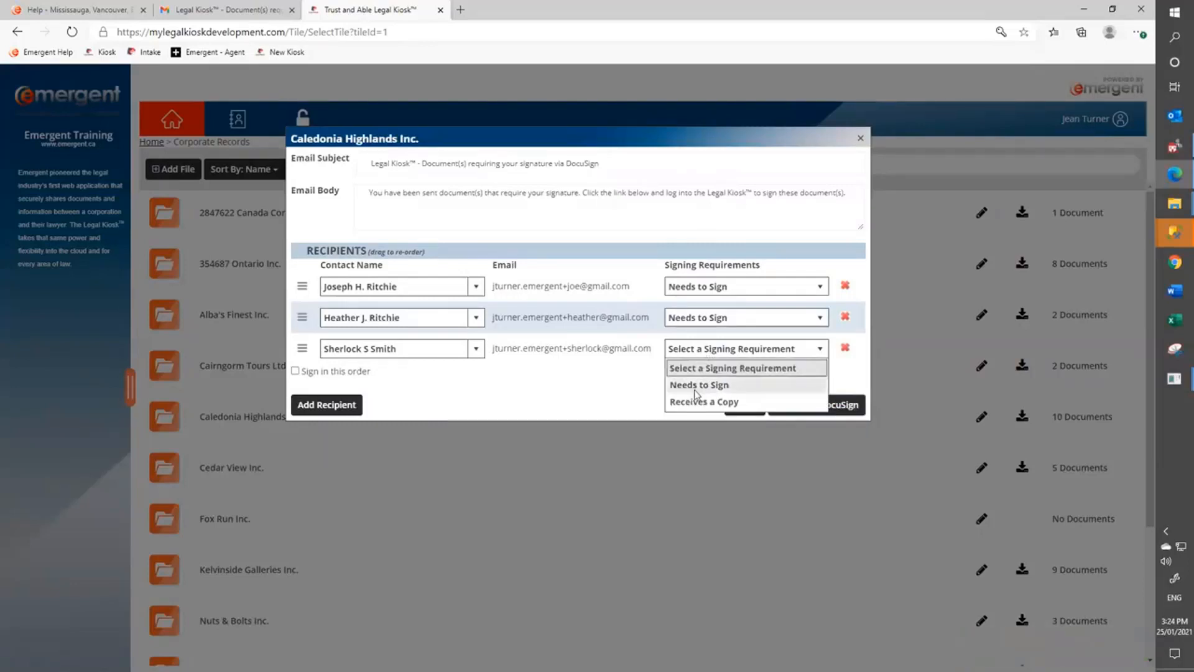
pyautogui.click(696, 386)
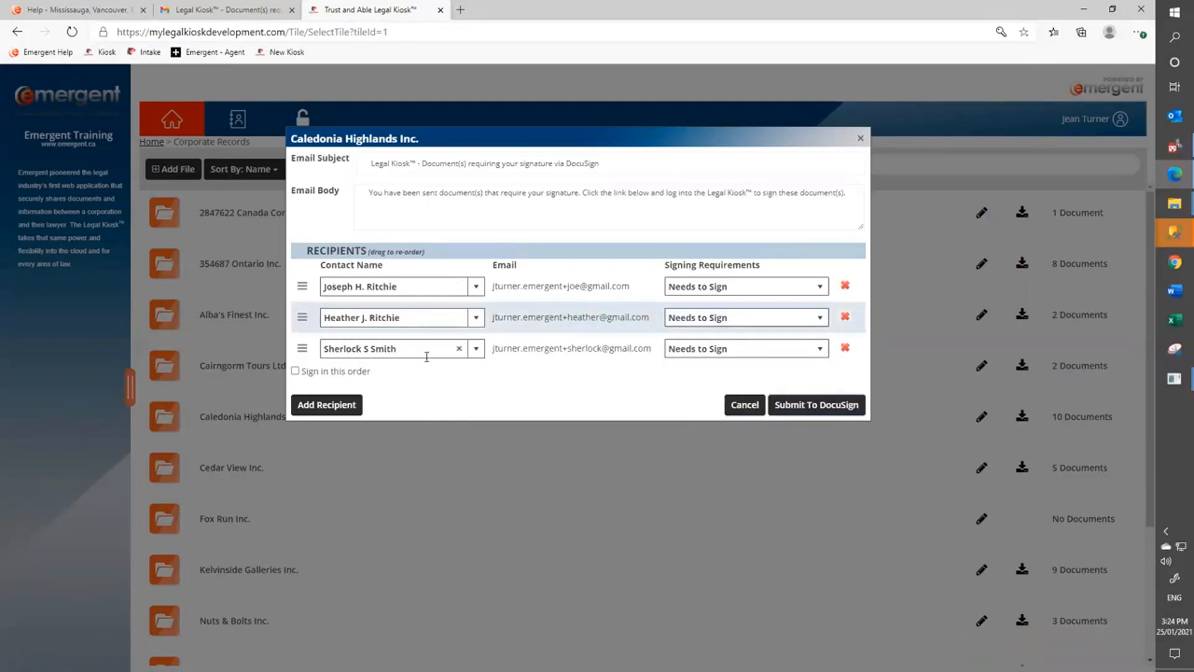
pyautogui.click(296, 371)
pyautogui.moveTo(304, 351); pyautogui.dragTo(310, 317)
pyautogui.click(296, 371)
pyautogui.click(787, 410)
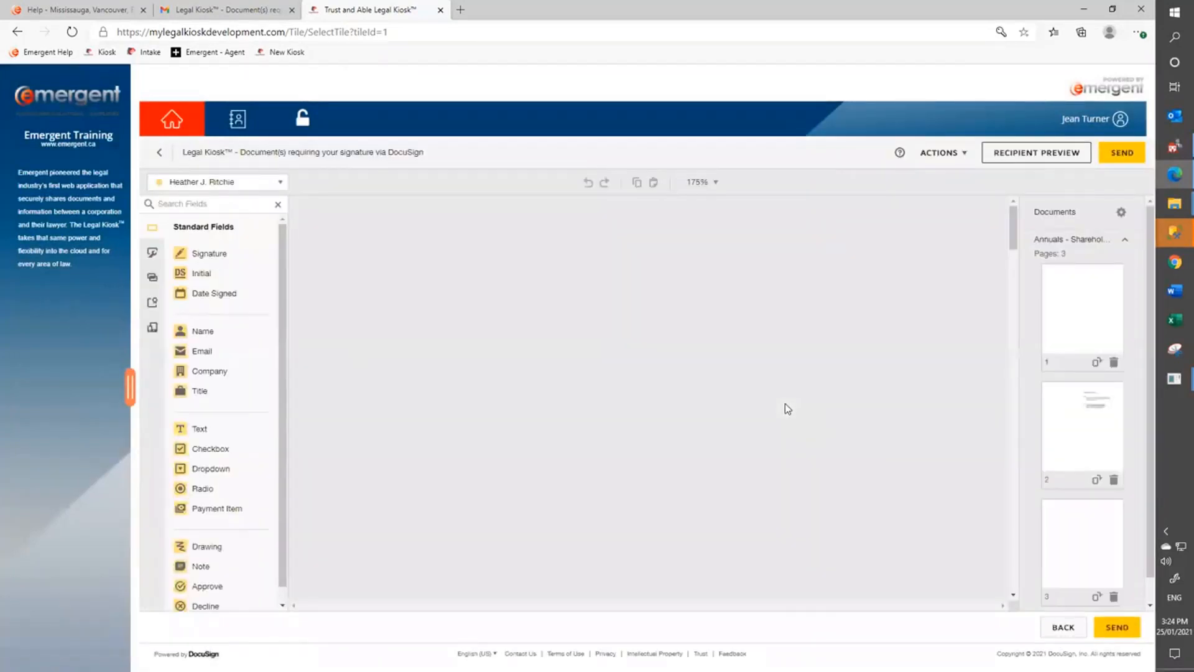
# Place Signature fields on the lower-left, lower-right (second recipient) and upper-left (third recipient) signature lines.
pyautogui.scroll(-6, 691, 416)
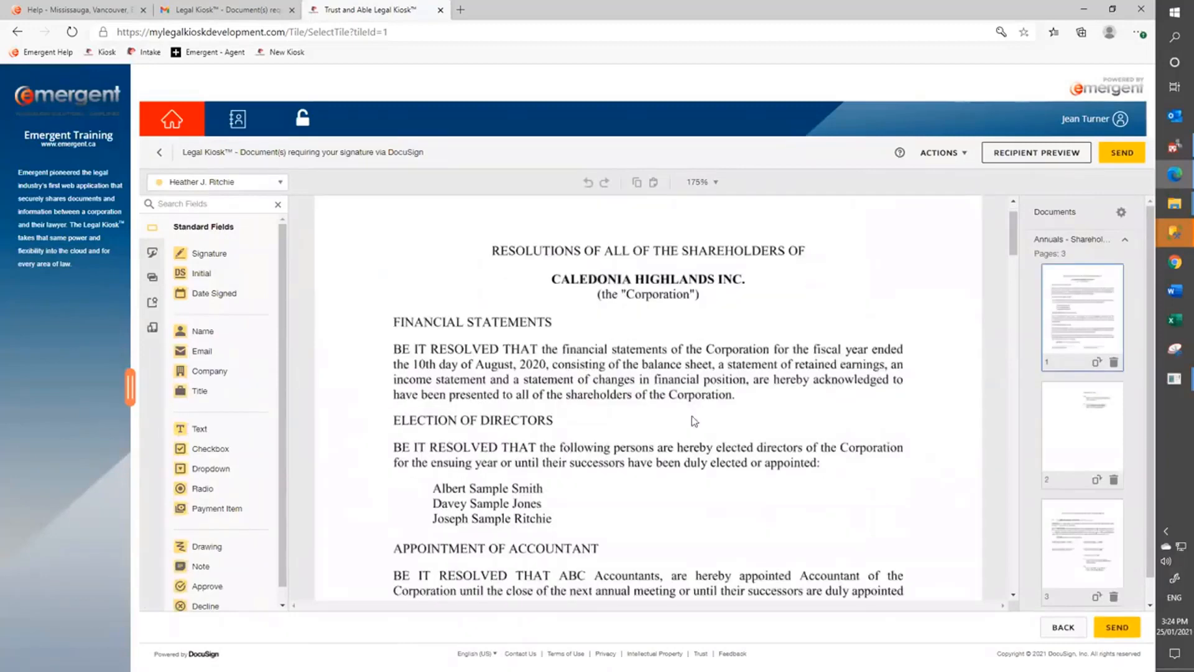
pyautogui.scroll(-2, 694, 421)
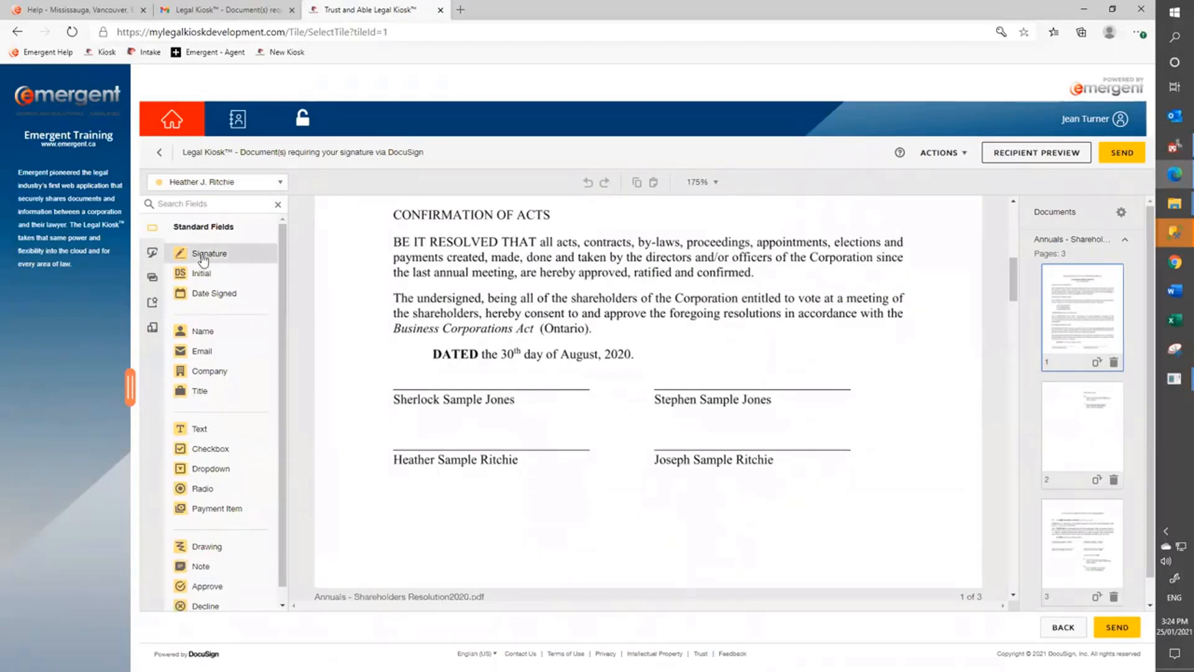
pyautogui.moveTo(205, 257)
pyautogui.mouseDown()
pyautogui.moveTo(373, 381)
pyautogui.moveTo(394, 416)
pyautogui.mouseUp()
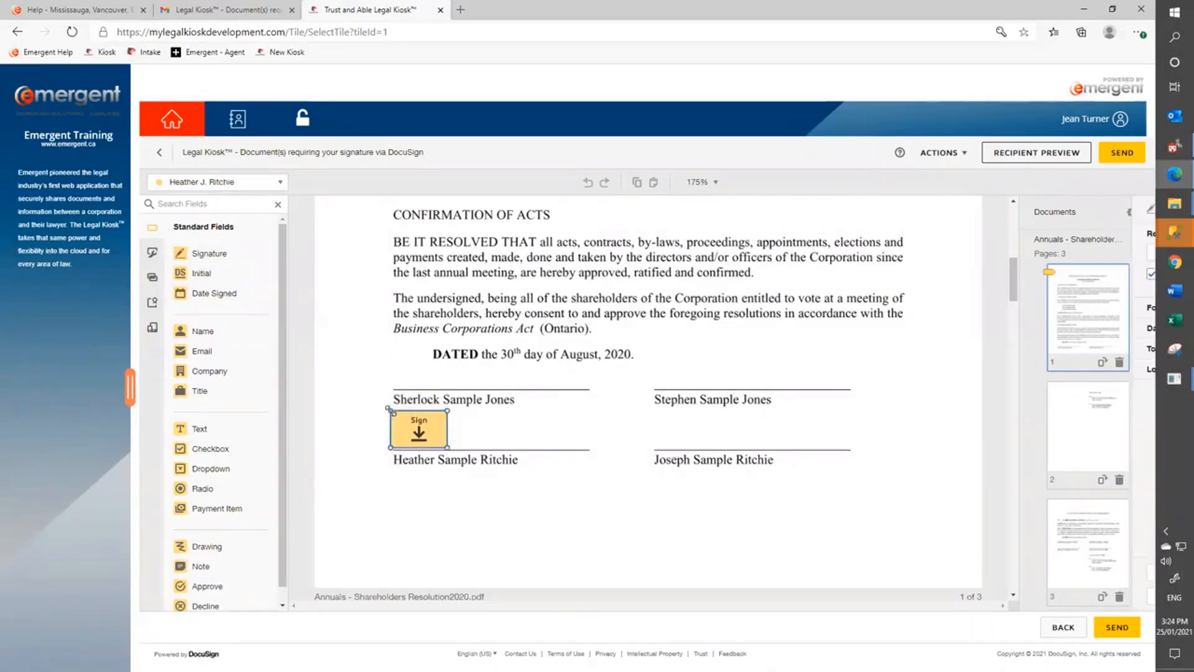
pyautogui.click(236, 182)
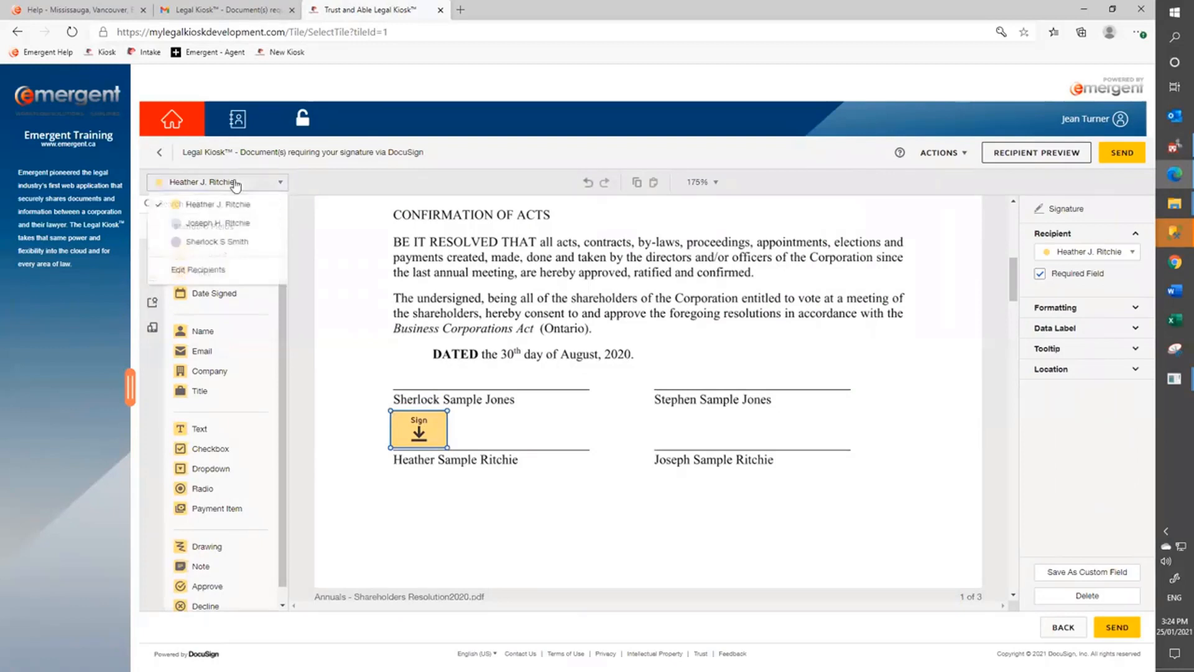
pyautogui.click(218, 225)
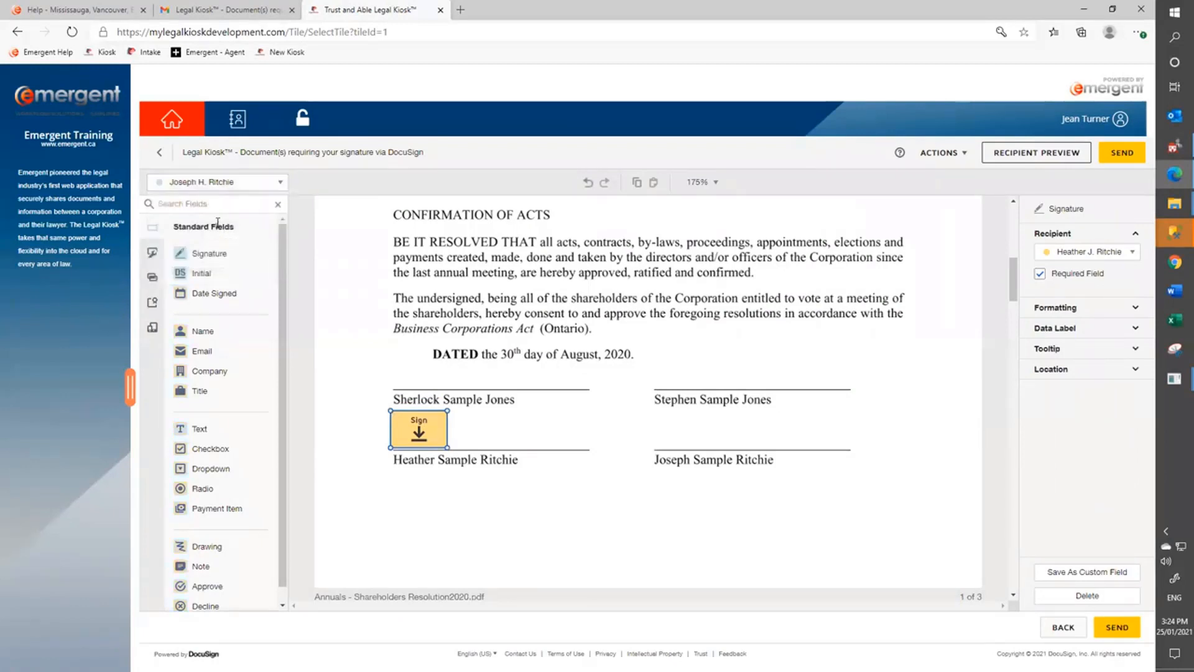
pyautogui.moveTo(202, 253); pyautogui.dragTo(714, 437)
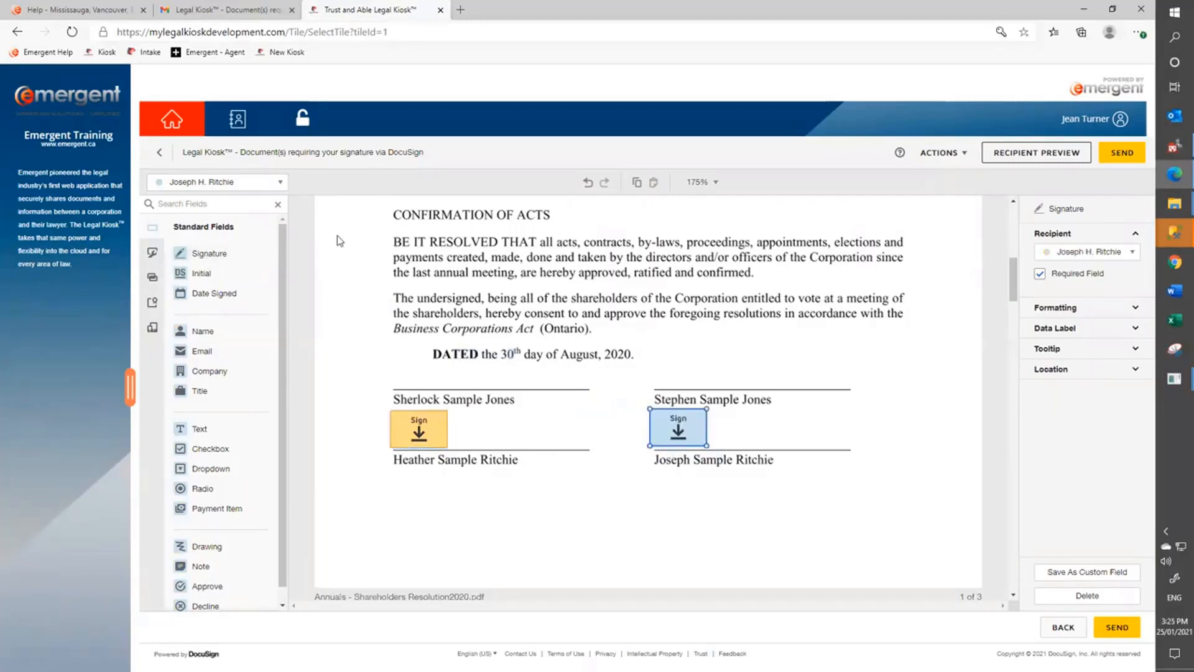
pyautogui.click(227, 184)
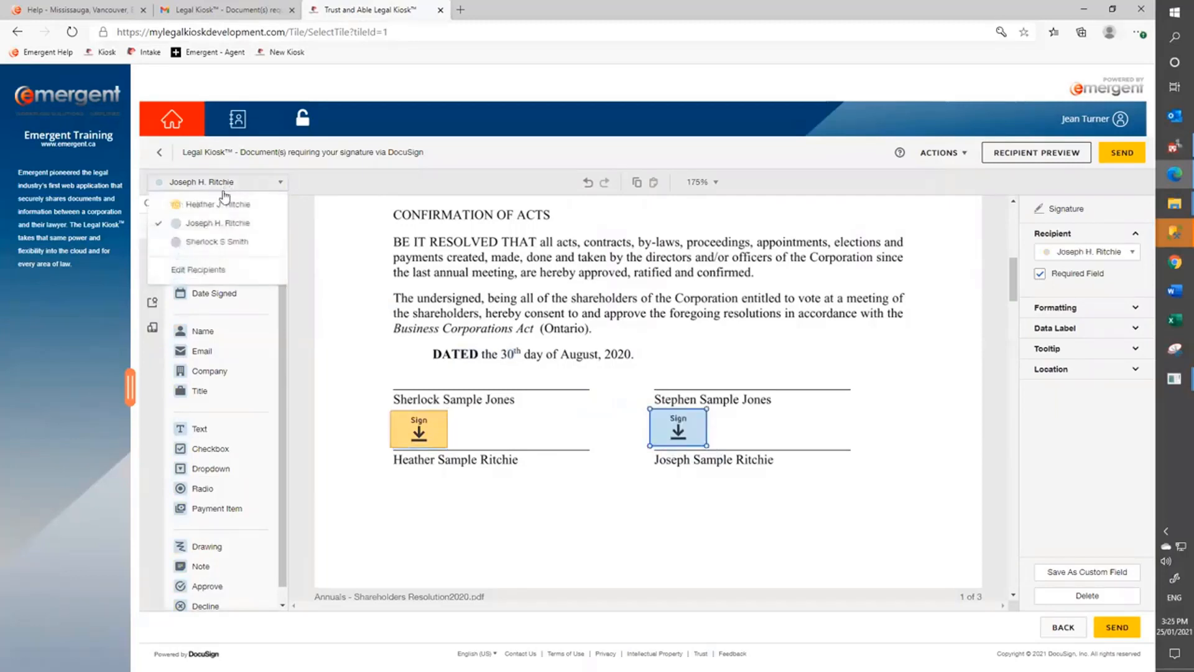
pyautogui.click(212, 242)
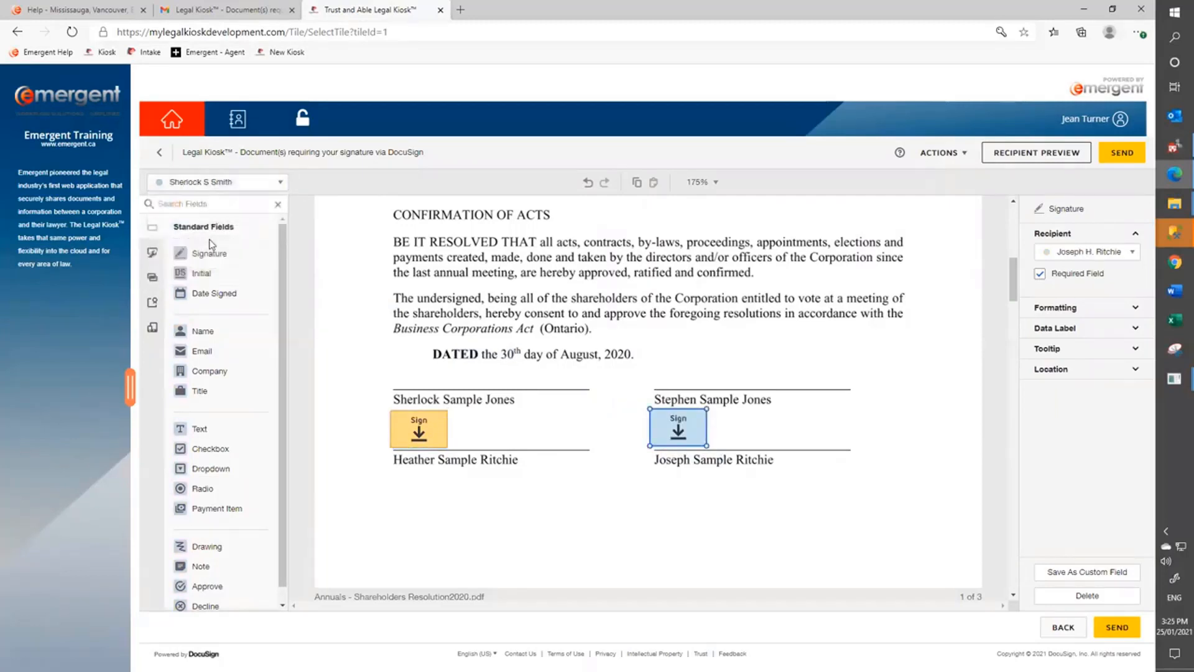
pyautogui.moveTo(210, 246)
pyautogui.mouseDown()
pyautogui.moveTo(333, 299)
pyautogui.moveTo(389, 336)
pyautogui.moveTo(397, 357)
pyautogui.mouseUp()
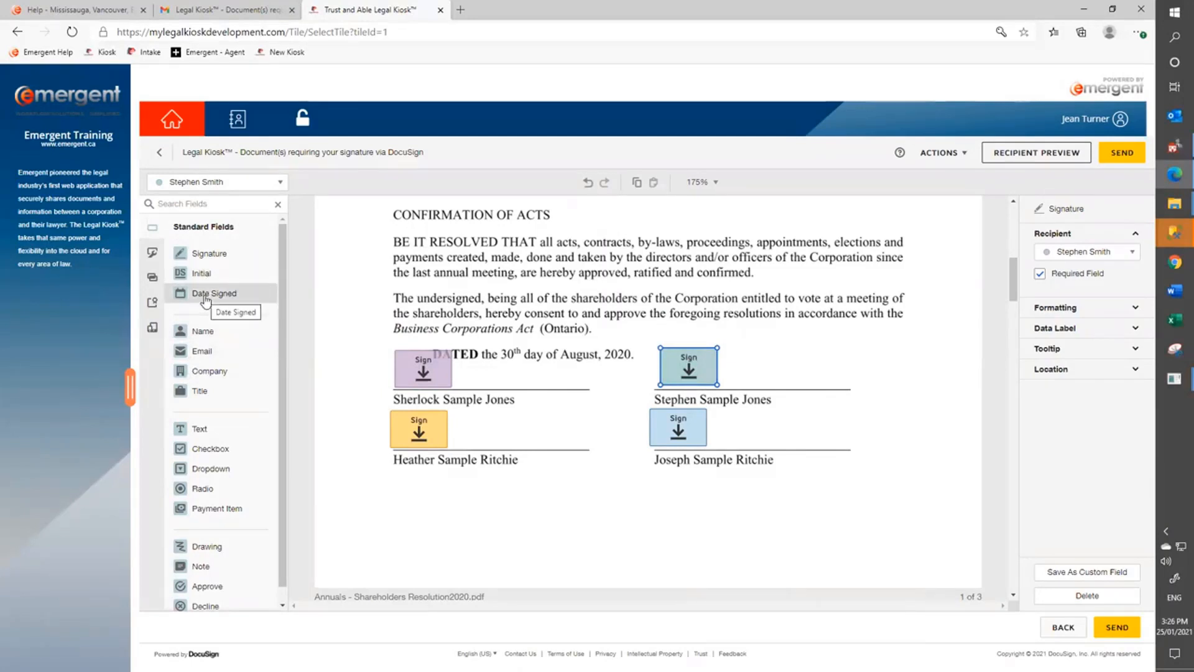
pyautogui.scroll(-1, 206, 301)
pyautogui.scroll(-5, 497, 447)
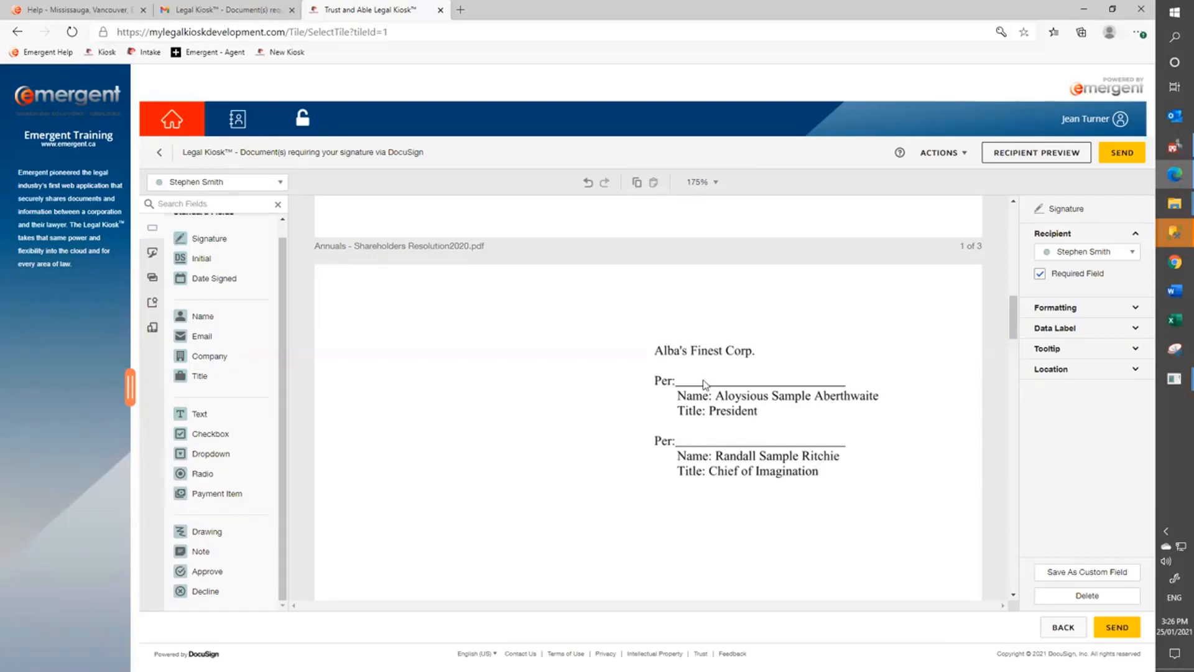
# On the consent page, place Signature fields on the upper-right line and, for the second recipient, the lower-right line.
pyautogui.scroll(-3, 499, 405)
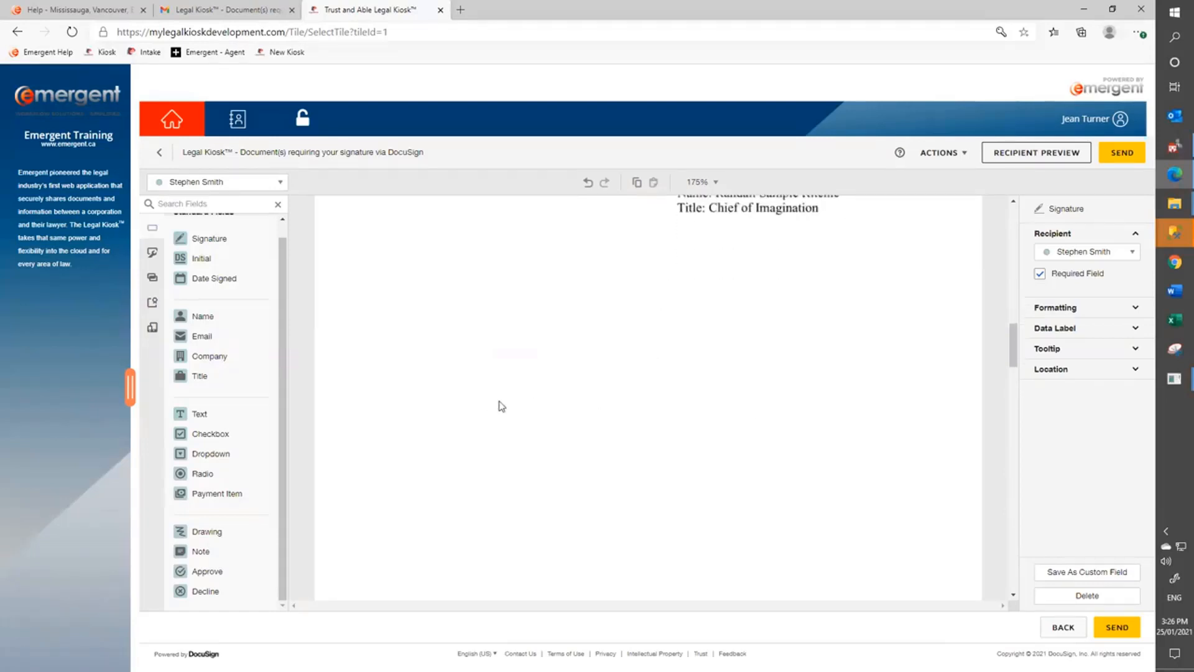
pyautogui.scroll(-10, 502, 406)
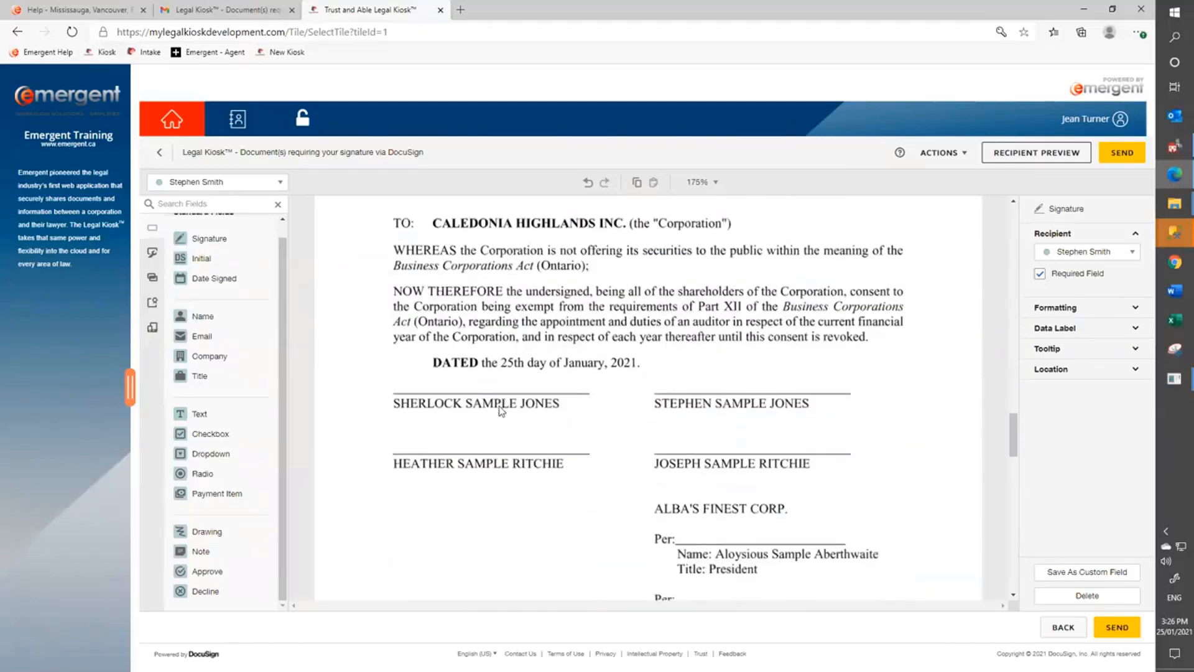
pyautogui.scroll(-1, 502, 412)
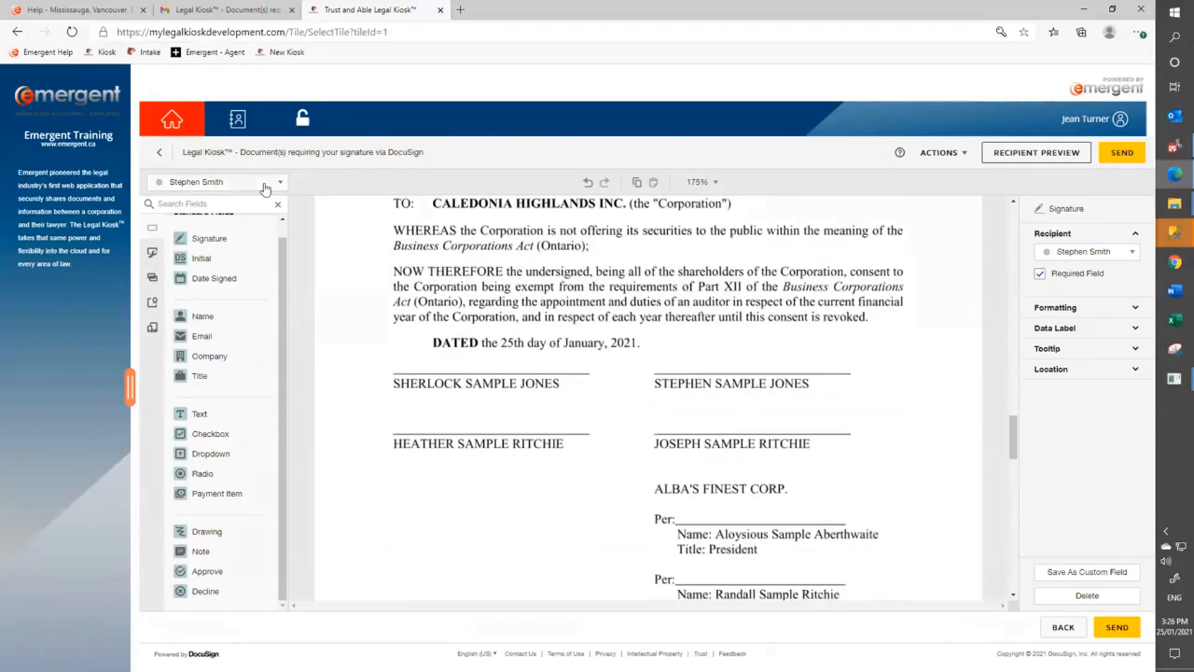
pyautogui.moveTo(201, 238)
pyautogui.mouseDown()
pyautogui.moveTo(567, 298)
pyautogui.moveTo(695, 336)
pyautogui.moveTo(641, 346)
pyautogui.mouseUp()
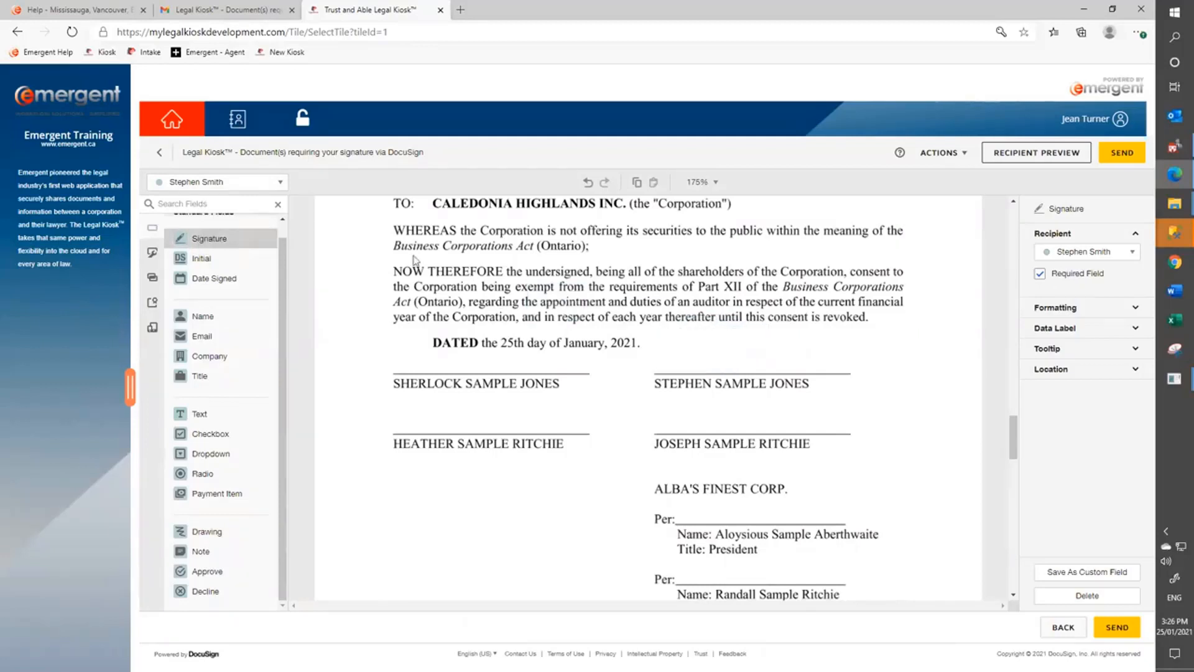
pyautogui.click(280, 183)
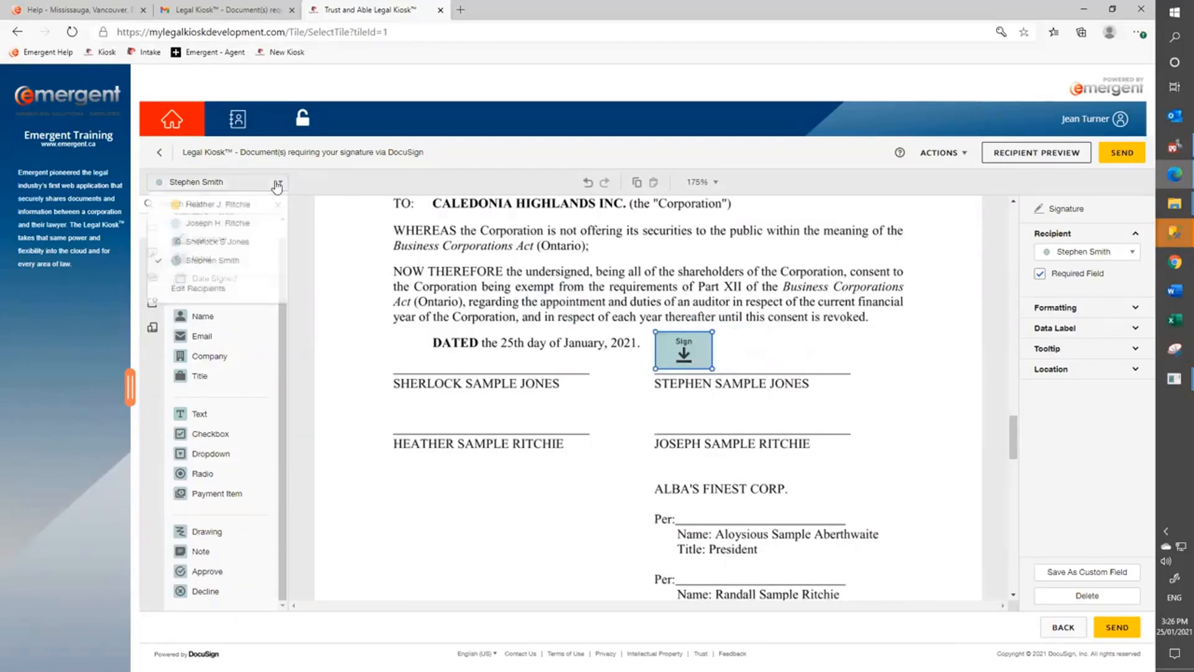
pyautogui.click(235, 225)
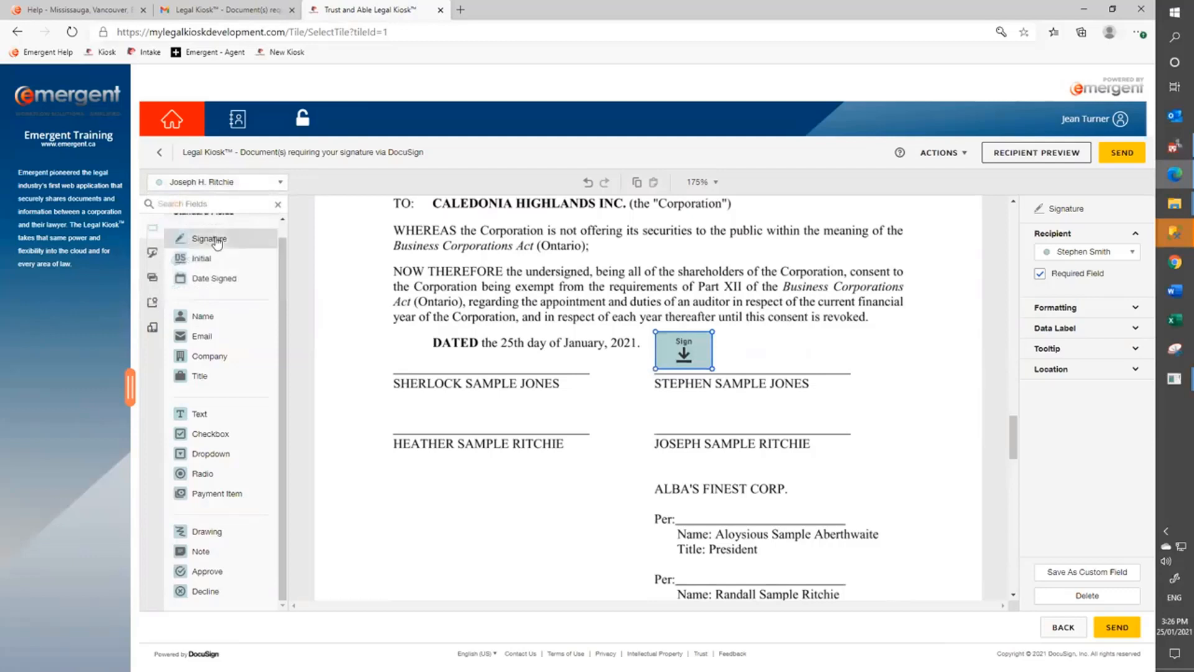
pyautogui.moveTo(217, 243); pyautogui.dragTo(658, 401)
# Place the first recipient's field on the lower-left line and the third recipient's on the upper-left line.
pyautogui.click(237, 183)
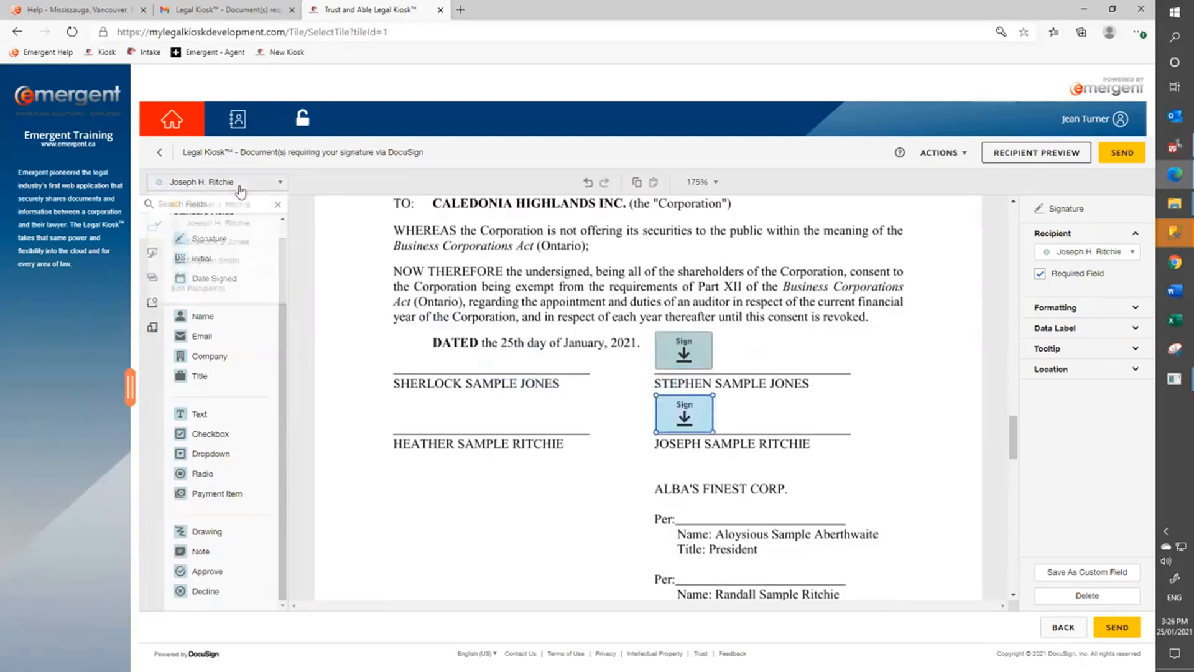
pyautogui.click(223, 204)
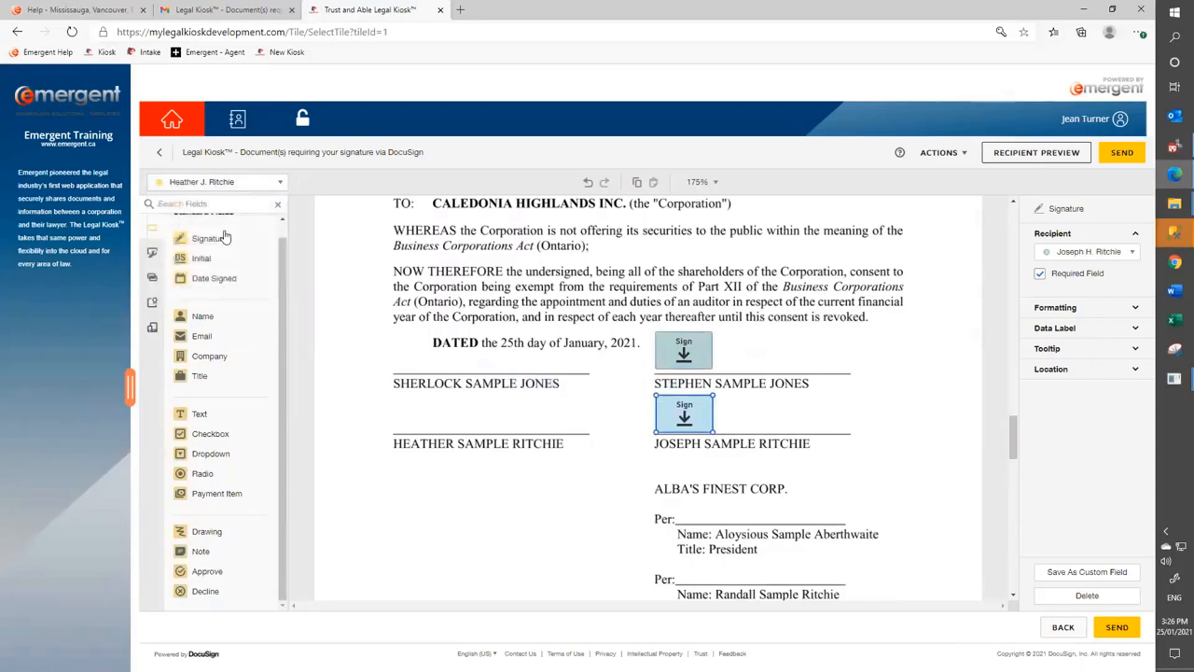
pyautogui.moveTo(197, 239)
pyautogui.mouseDown()
pyautogui.moveTo(304, 343)
pyautogui.moveTo(394, 404)
pyautogui.mouseUp()
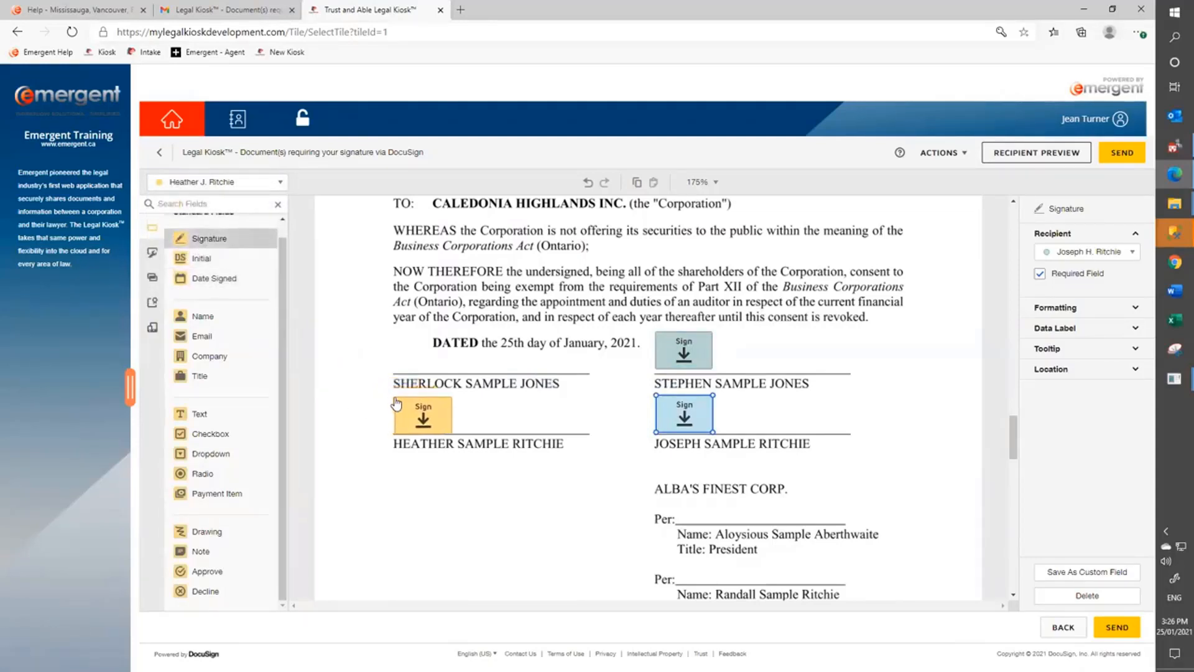
pyautogui.click(209, 183)
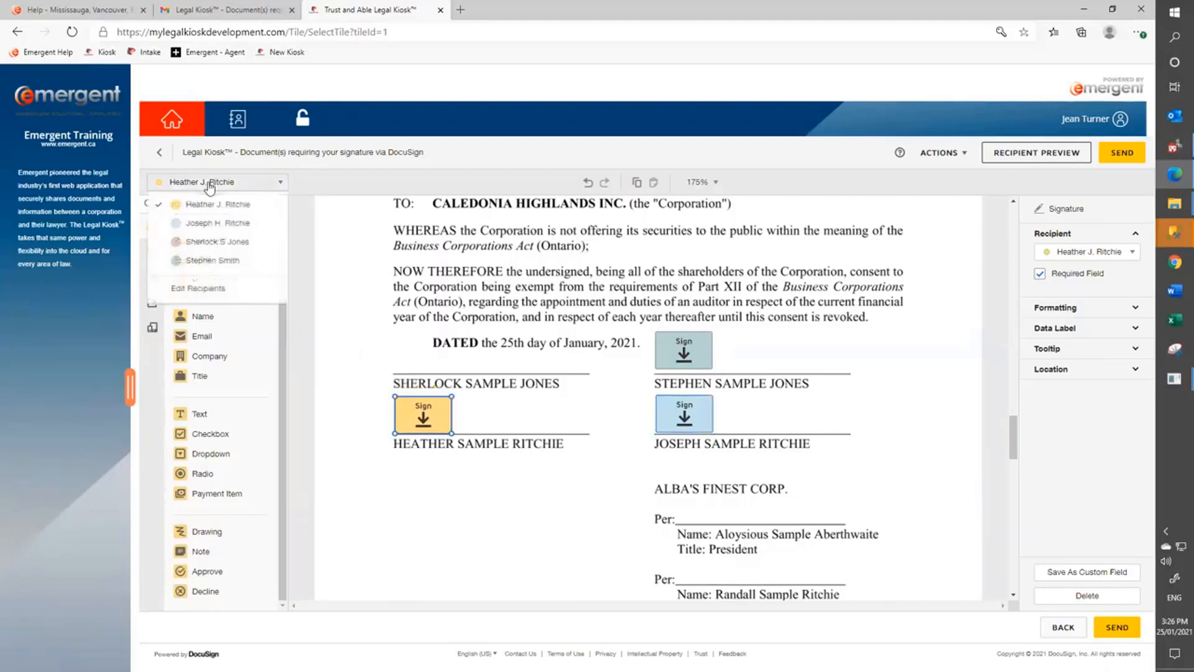
pyautogui.click(202, 243)
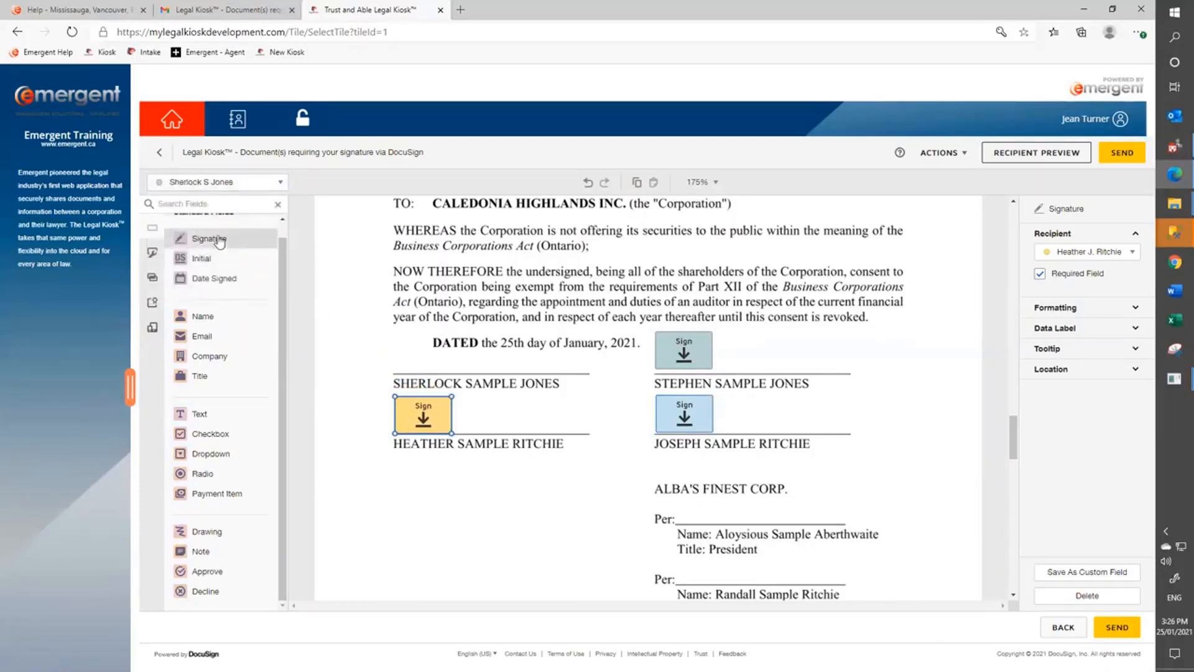
pyautogui.moveTo(205, 239)
pyautogui.mouseDown()
pyautogui.moveTo(398, 340)
pyautogui.moveTo(369, 351)
pyautogui.mouseUp()
pyautogui.scroll(-6, 368, 358)
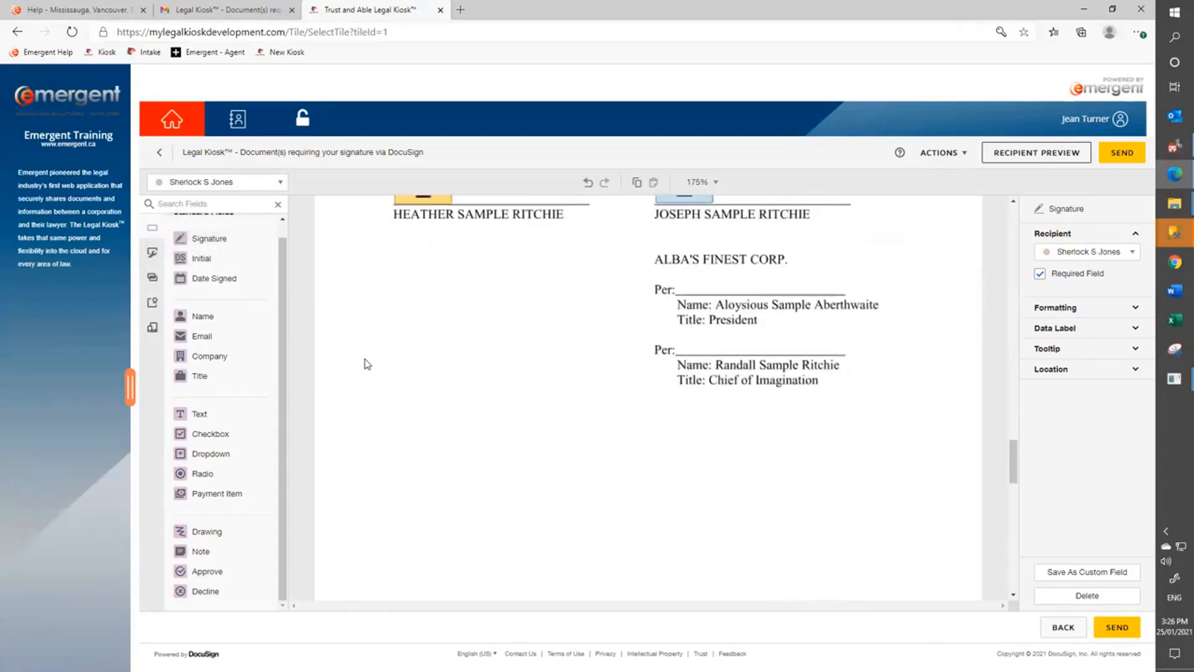
pyautogui.scroll(-8, 368, 364)
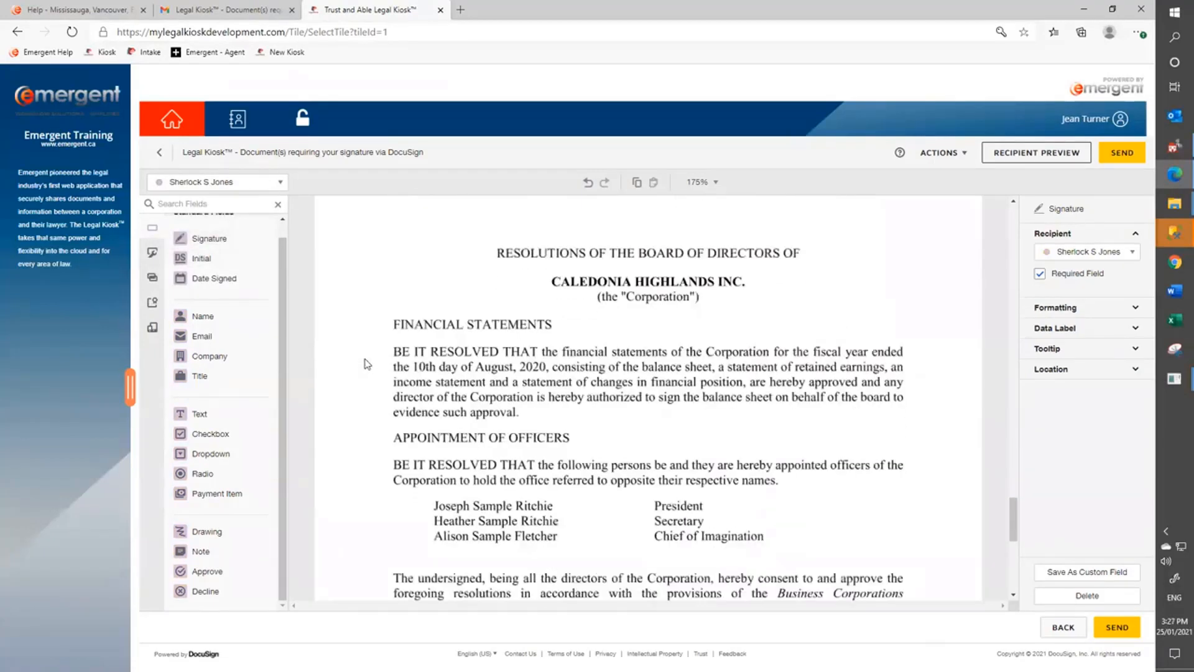
pyautogui.scroll(-1, 367, 364)
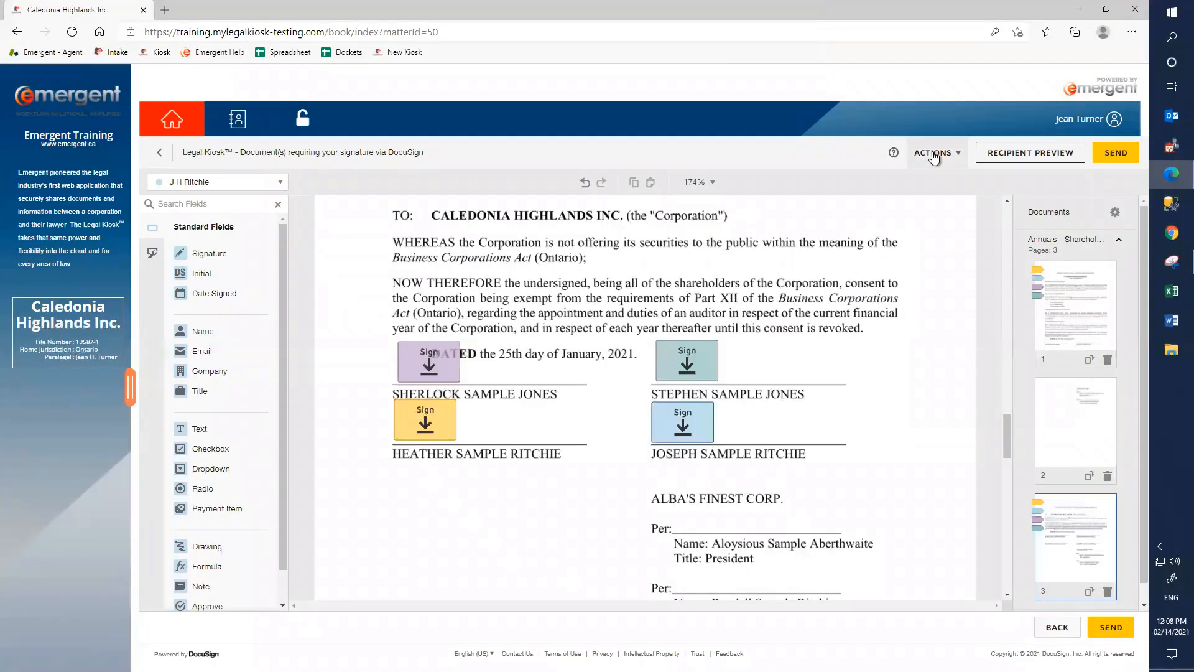
# In the envelope's Advanced Options, set the first reminder to 5 days and expiration to 12 days.
pyautogui.click(933, 155)
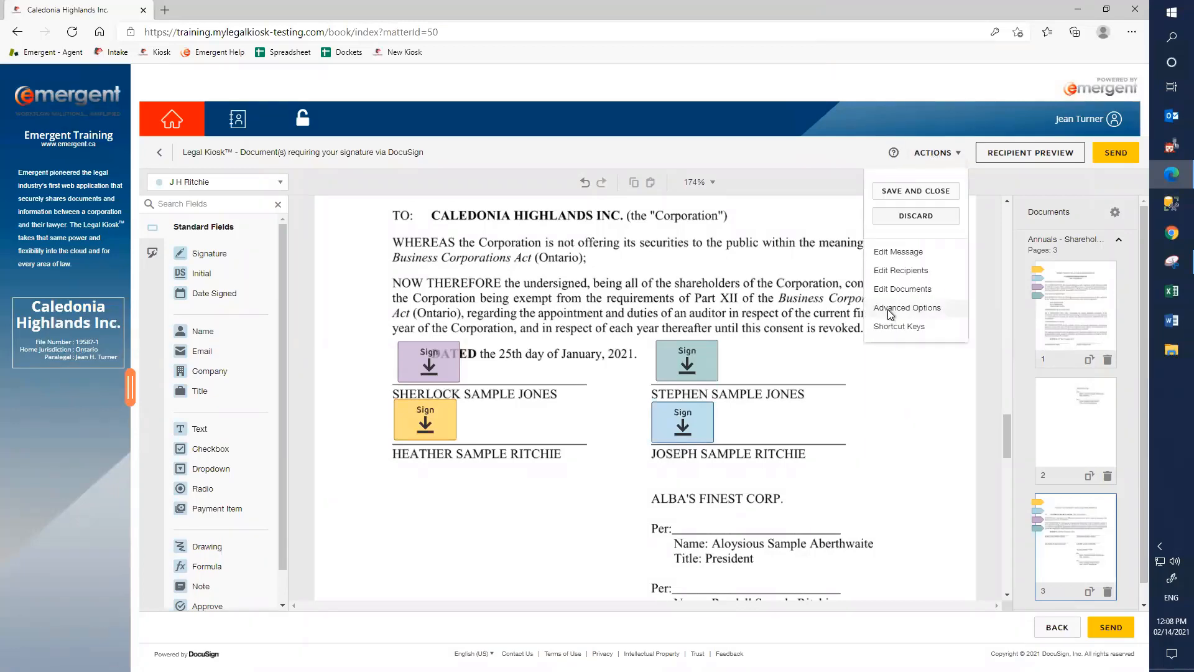
pyautogui.click(891, 313)
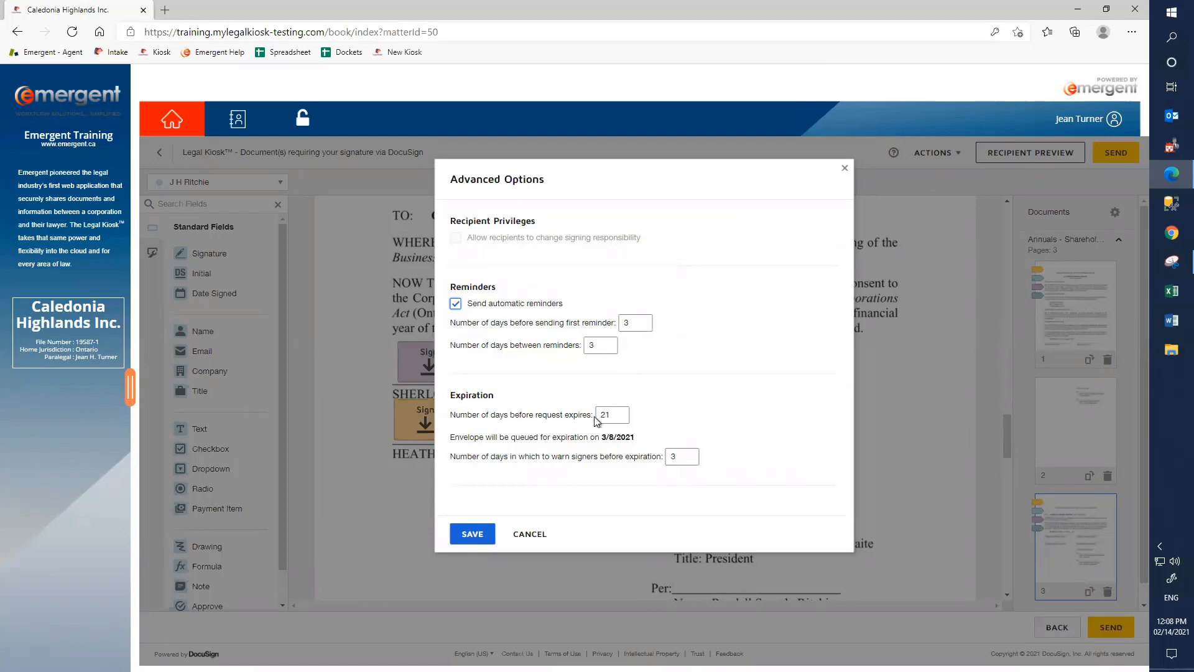
pyautogui.click(636, 324)
pyautogui.press('BackSpace')
pyautogui.write('5')
pyautogui.press('Tab')
pyautogui.press('Tab')
pyautogui.write('12')
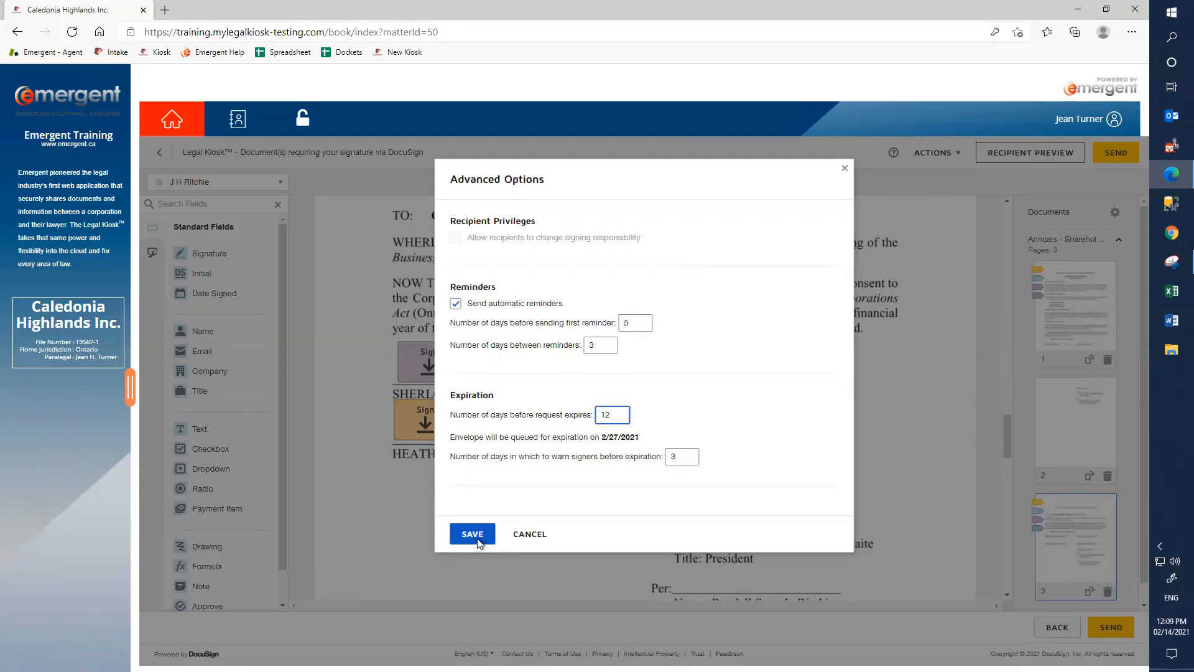
pyautogui.click(472, 534)
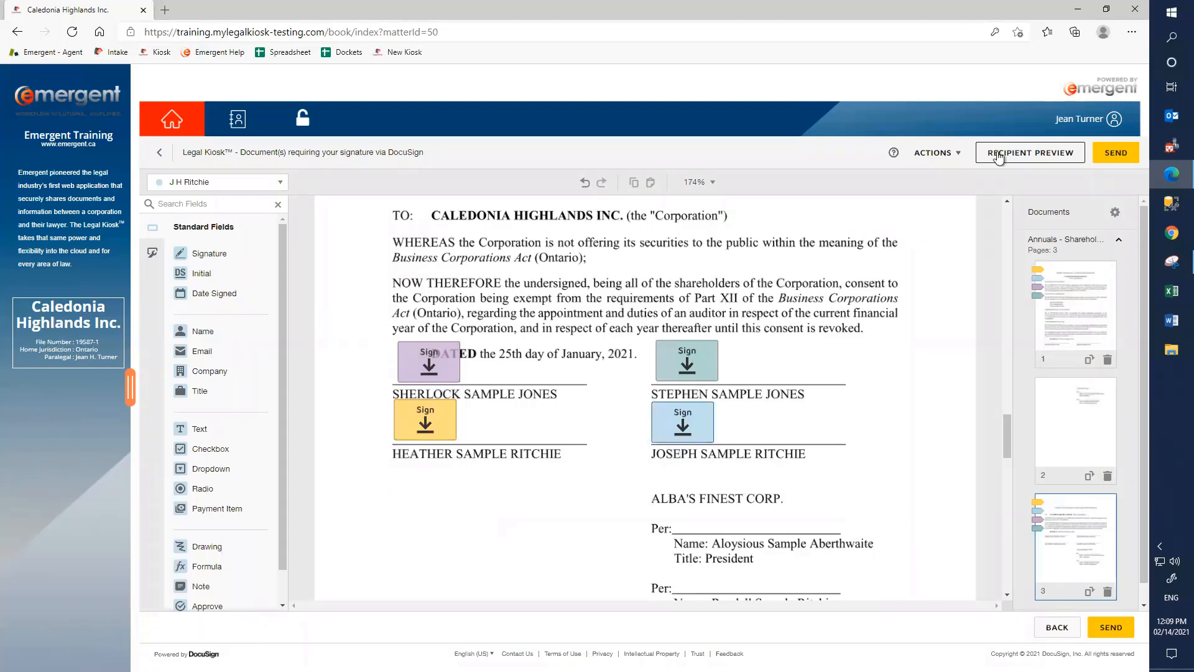
pyautogui.click(999, 158)
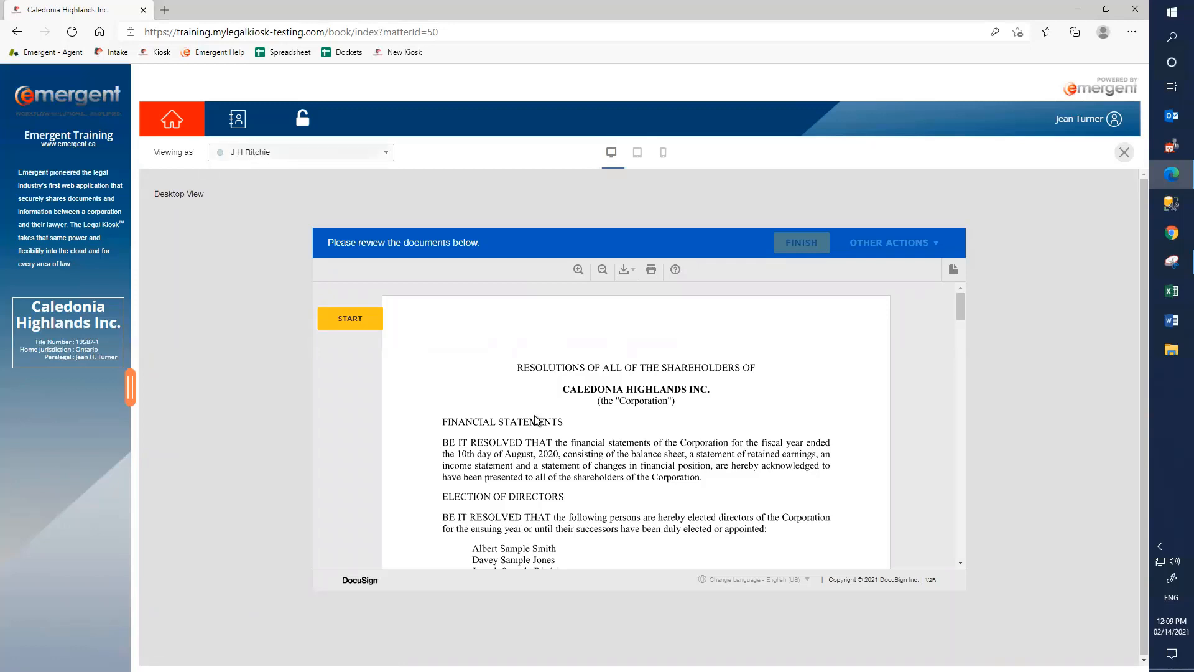
pyautogui.scroll(-1, 554, 423)
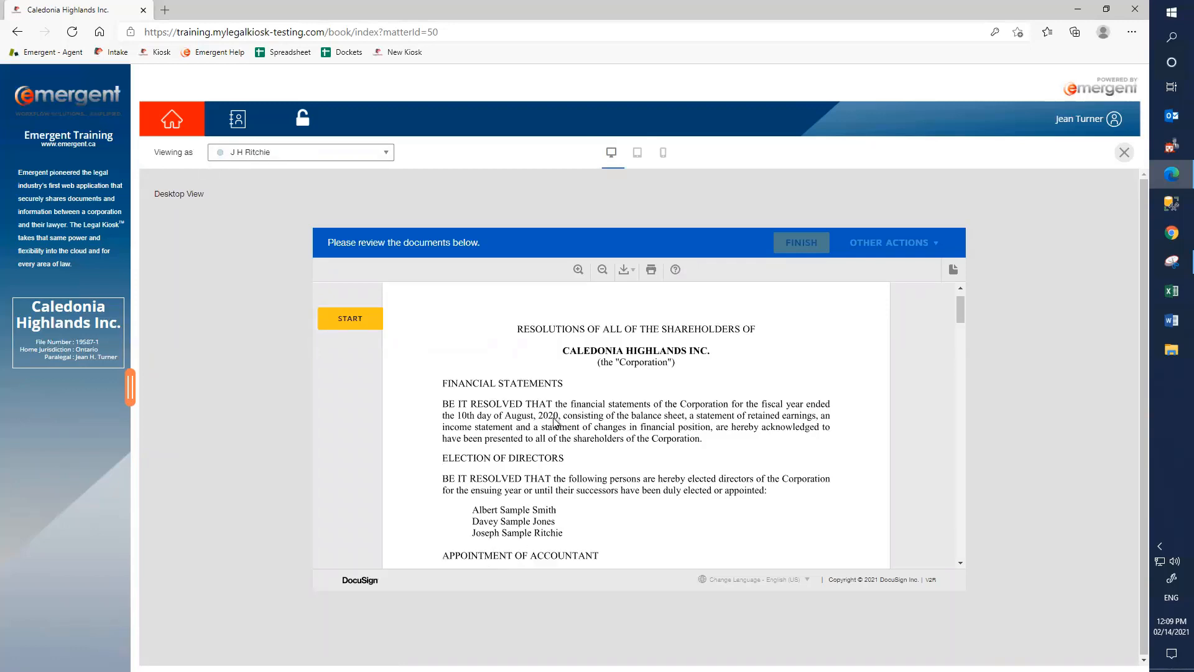
pyautogui.scroll(-3, 555, 421)
pyautogui.scroll(-4, 555, 422)
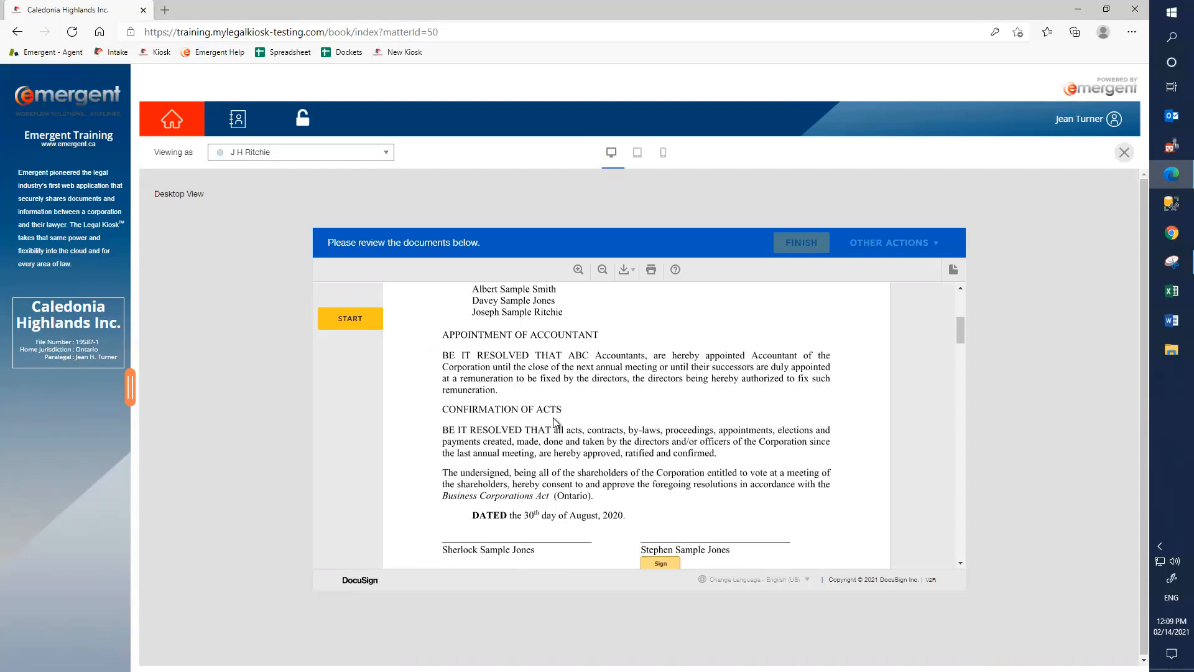
pyautogui.scroll(-3, 555, 421)
pyautogui.scroll(-1, 555, 422)
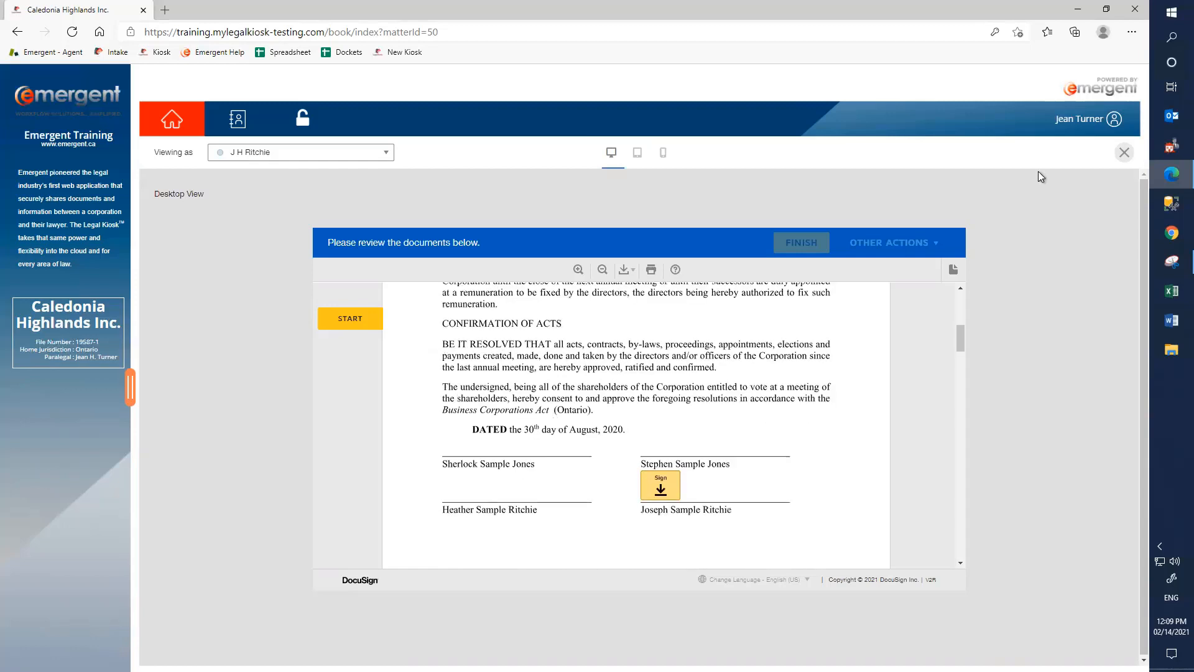
pyautogui.click(1124, 153)
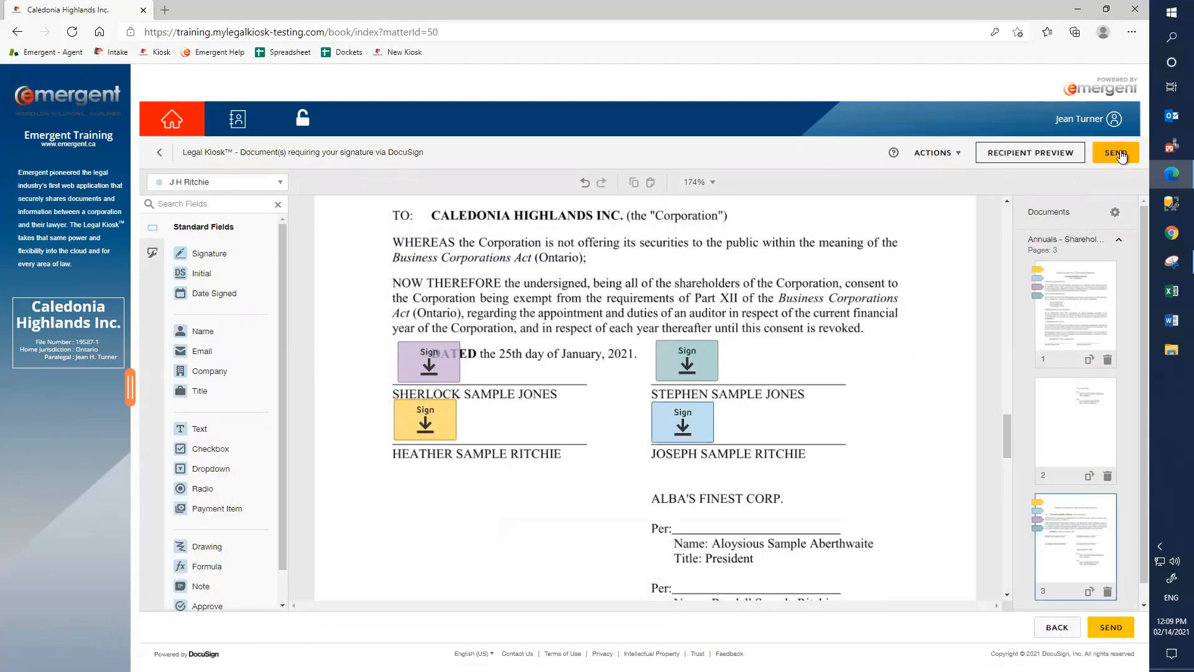
# Send the envelope for signature, then open the action menu for Annuals 2020 - Directors in the minute book.
pyautogui.click(1123, 155)
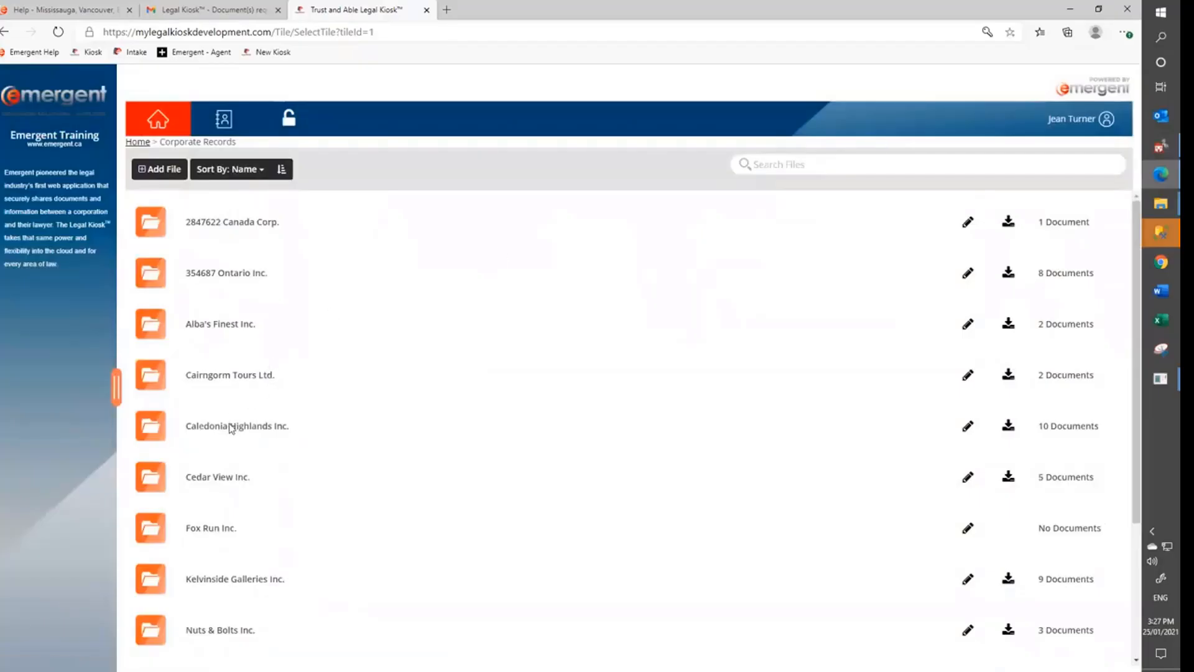
pyautogui.scroll(-1, 232, 429)
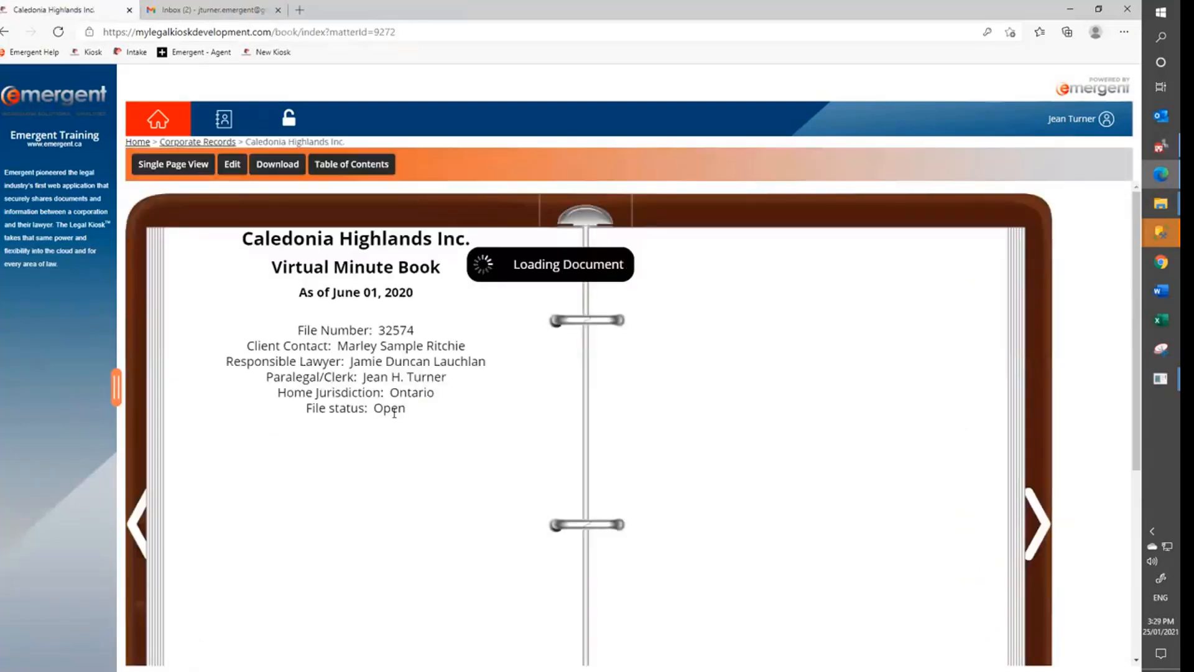
pyautogui.scroll(-1, 858, 453)
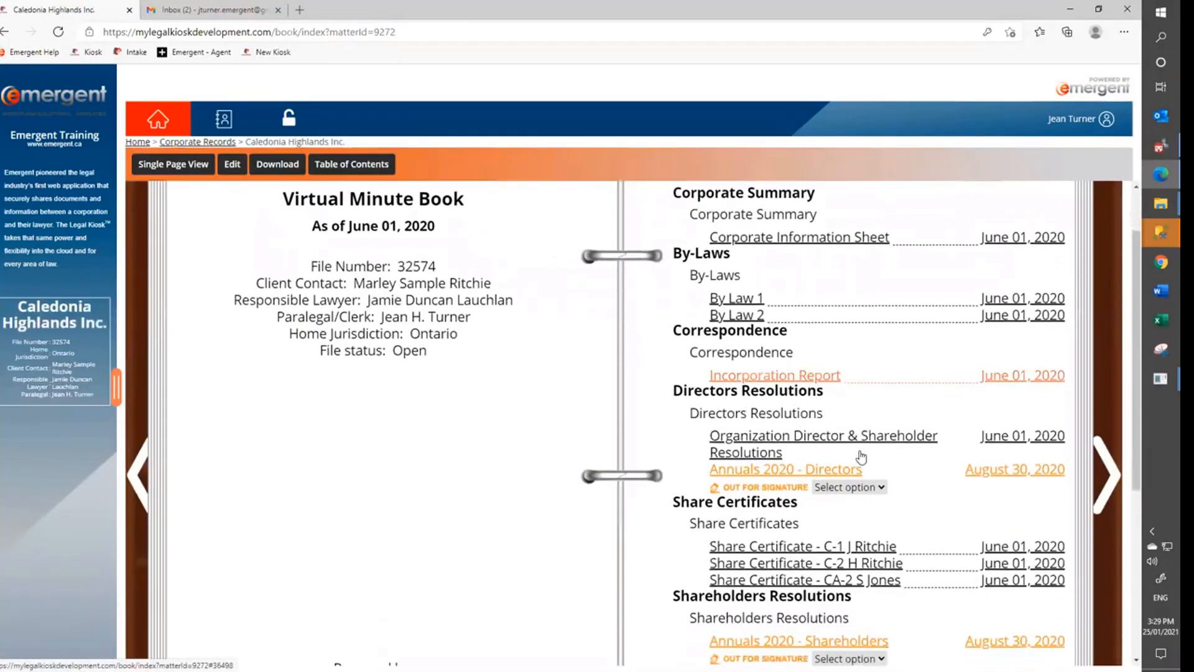
pyautogui.scroll(-2, 861, 457)
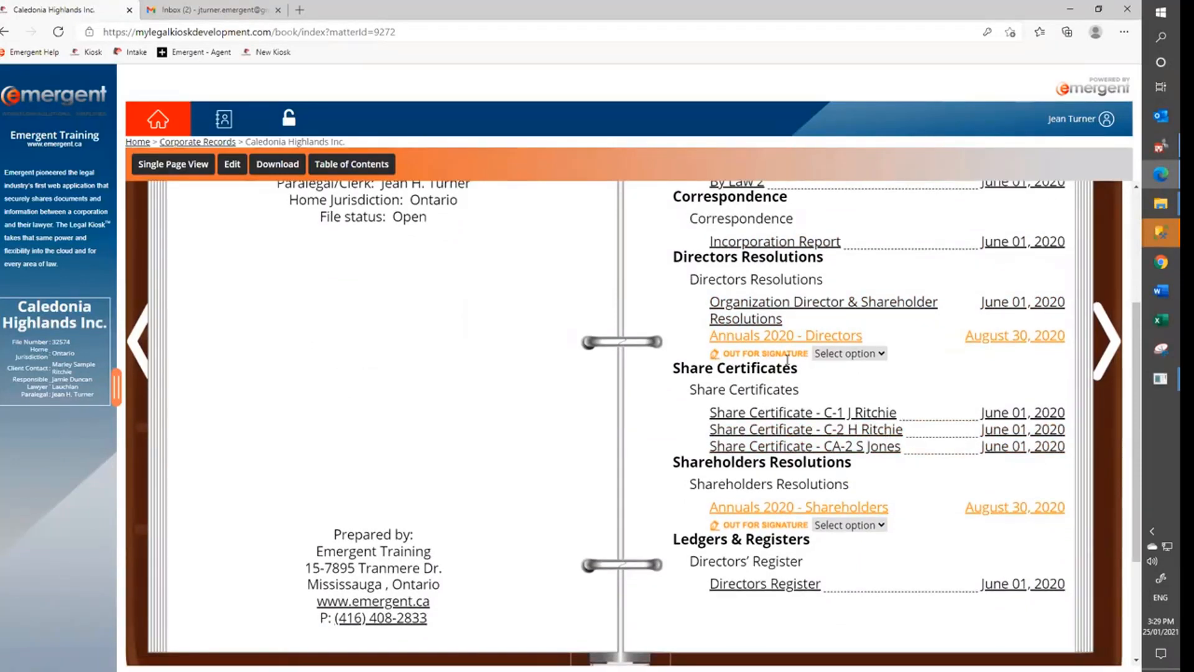
pyautogui.click(839, 355)
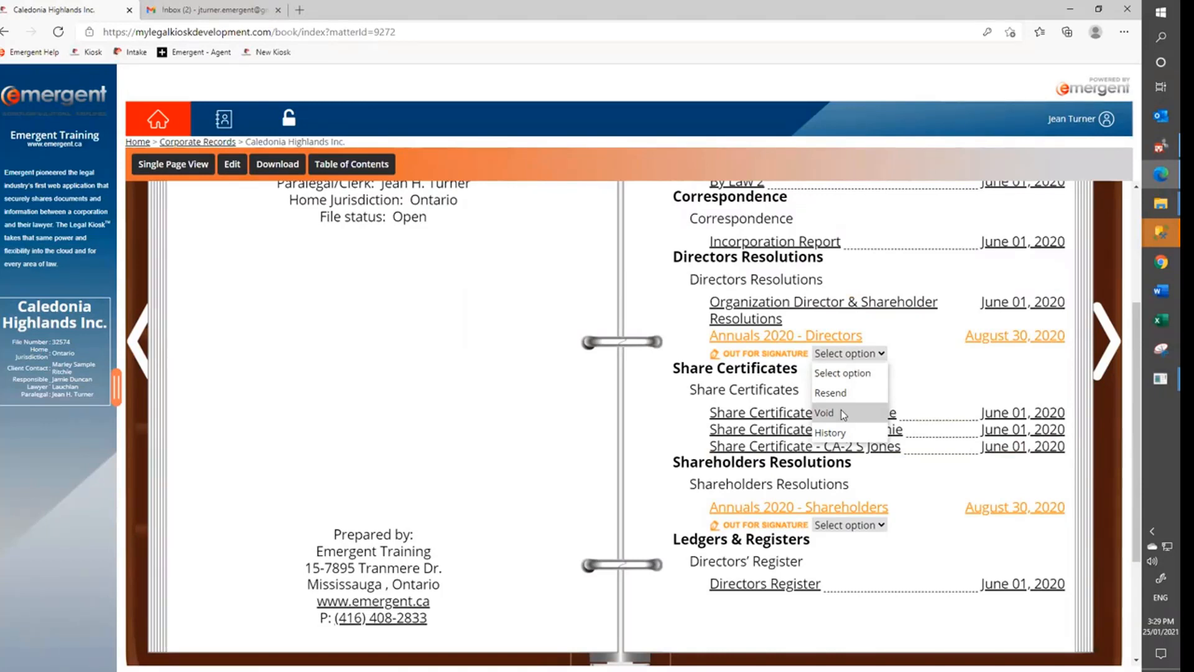
# Check the Annuals 2020 - Directors envelope history showing one signature, then switch to the signed-documents e-mail.
pyautogui.click(830, 433)
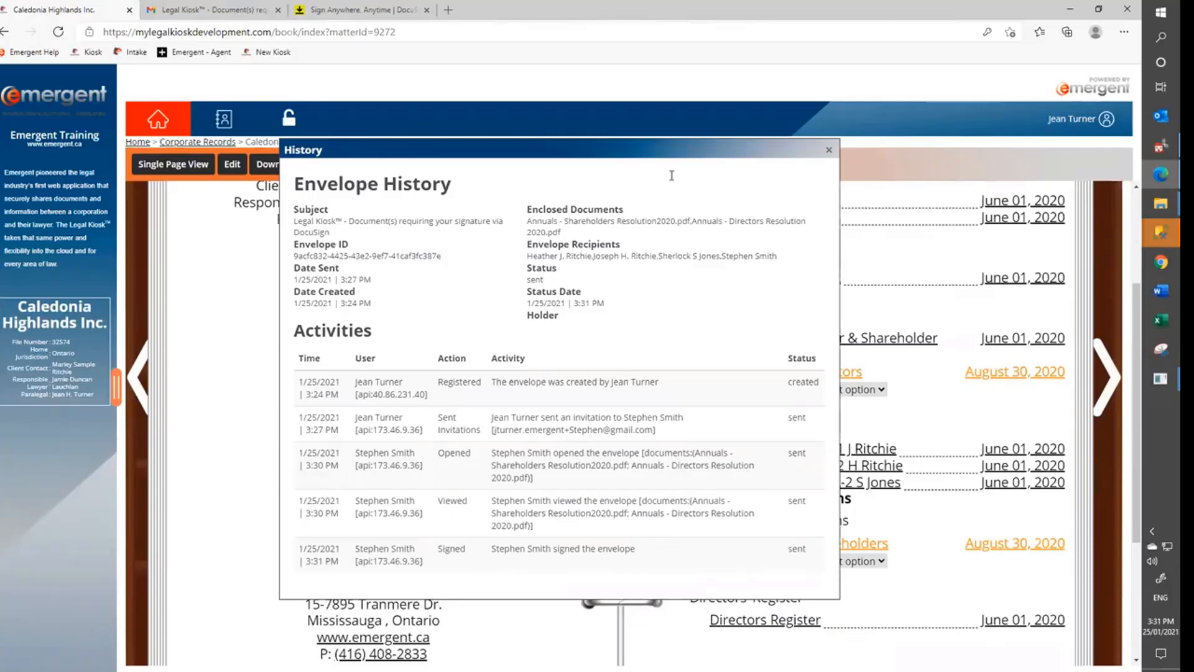
pyautogui.click(829, 150)
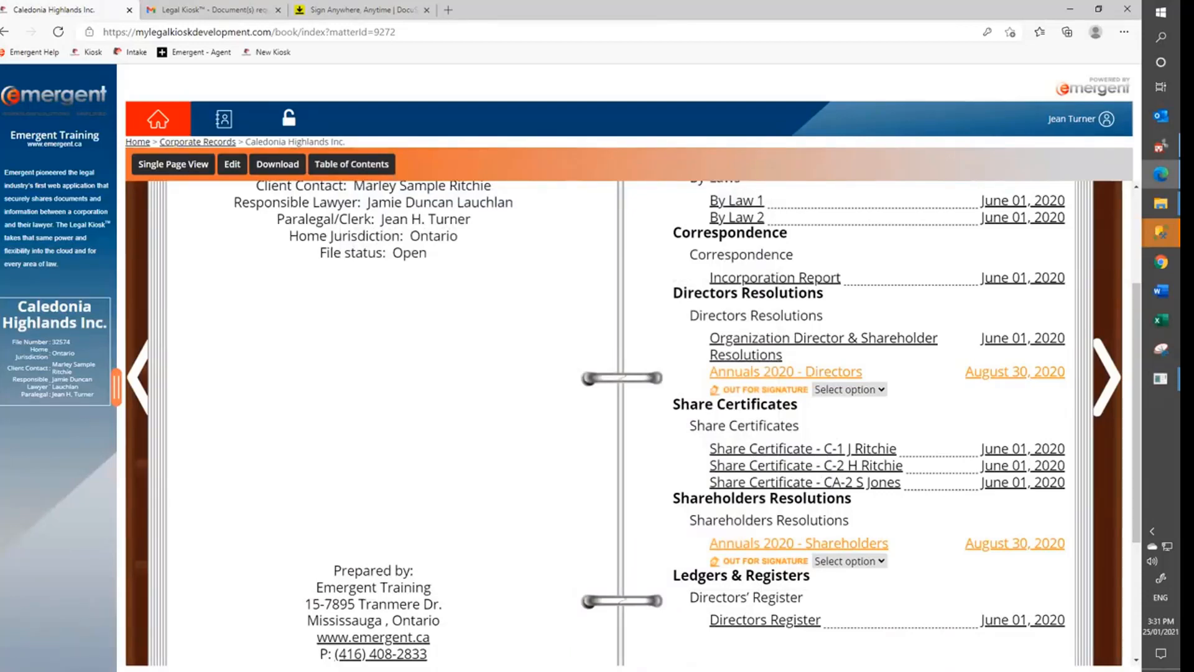
pyautogui.hotkey('alt', 'Tab')
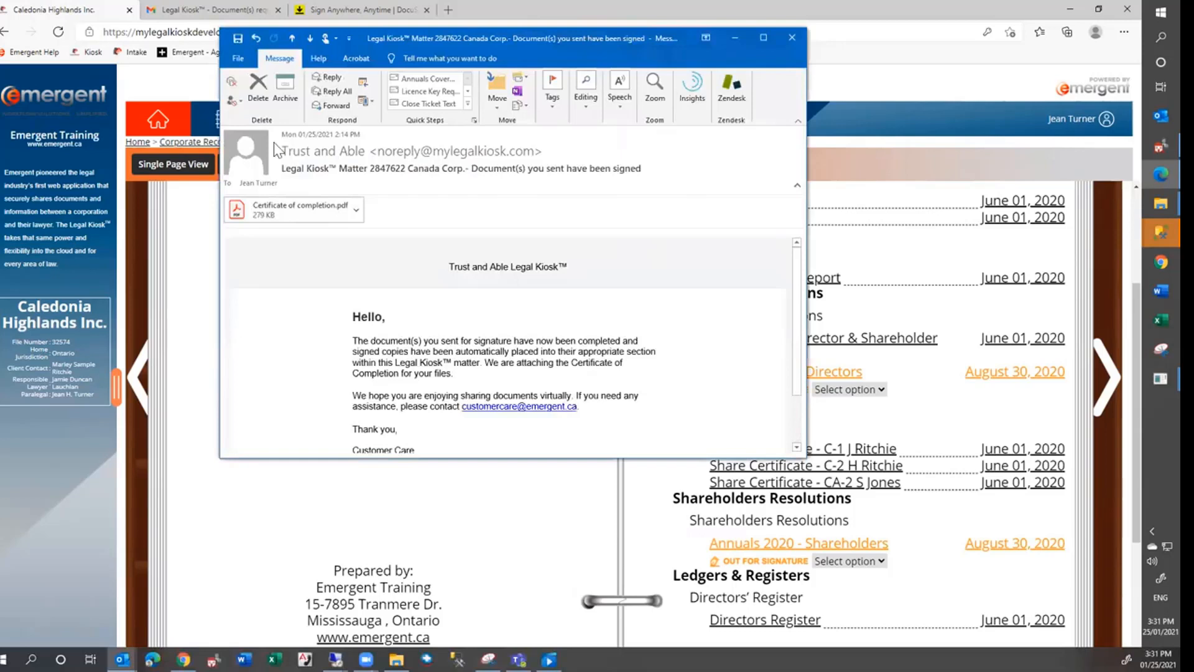
# Open the Certificate of completion.pdf attached to the notification e-mail.
pyautogui.click(274, 215)
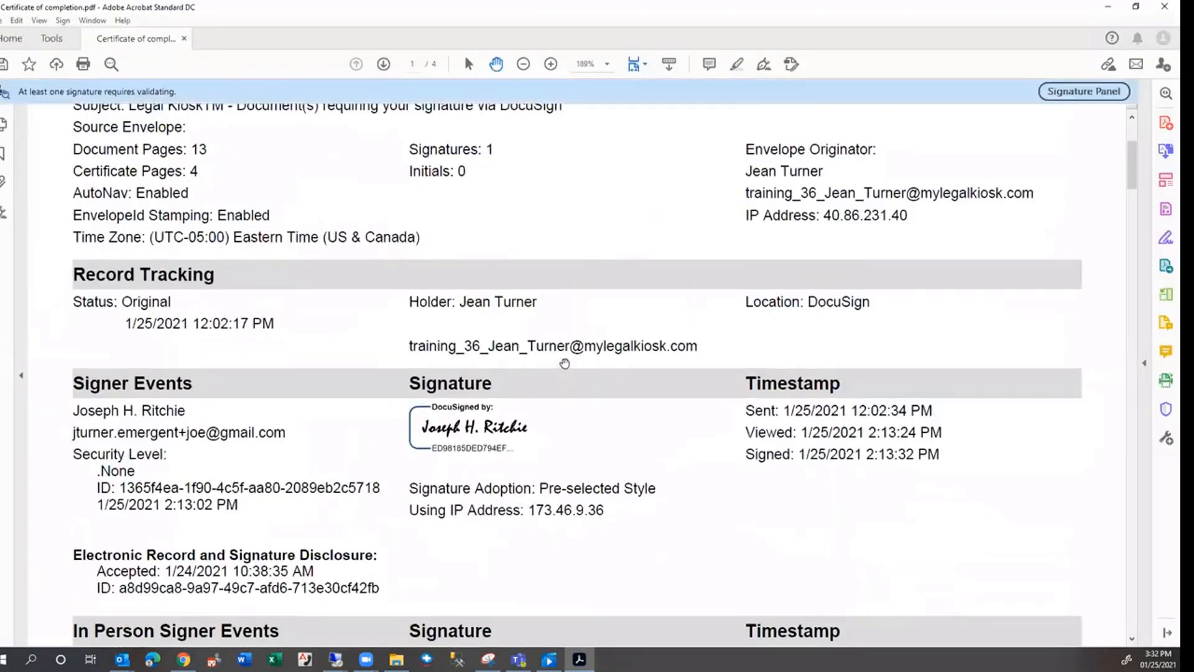
# Scroll through the certificate's record tracking and signer events.
pyautogui.scroll(-3, 569, 379)
pyautogui.scroll(-3, 571, 381)
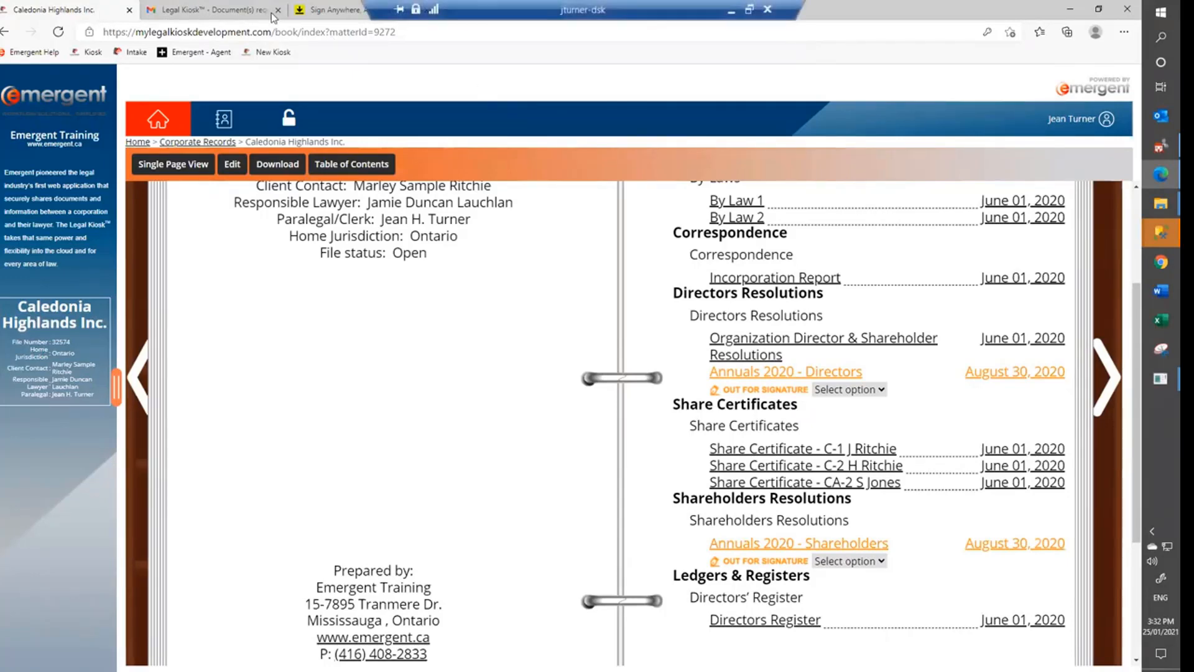
# View the Legal Kiosk (Cloud Based) User Guide V3, then highlight the support phone number on the Help page.
pyautogui.click(333, 9)
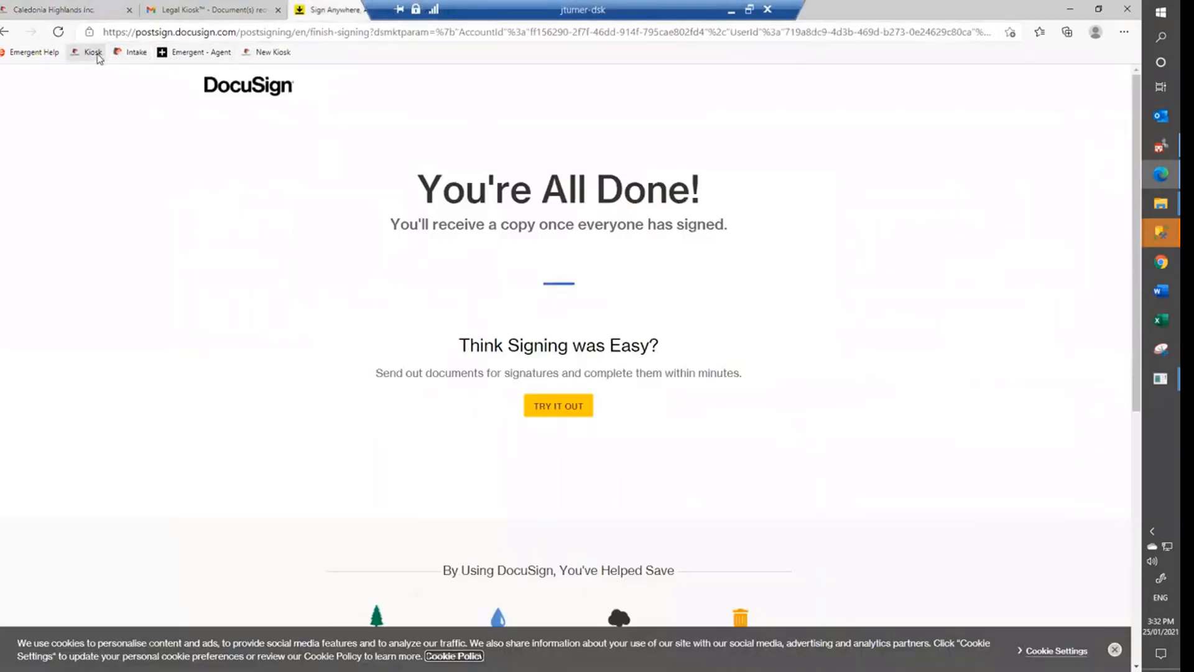
pyautogui.click(22, 55)
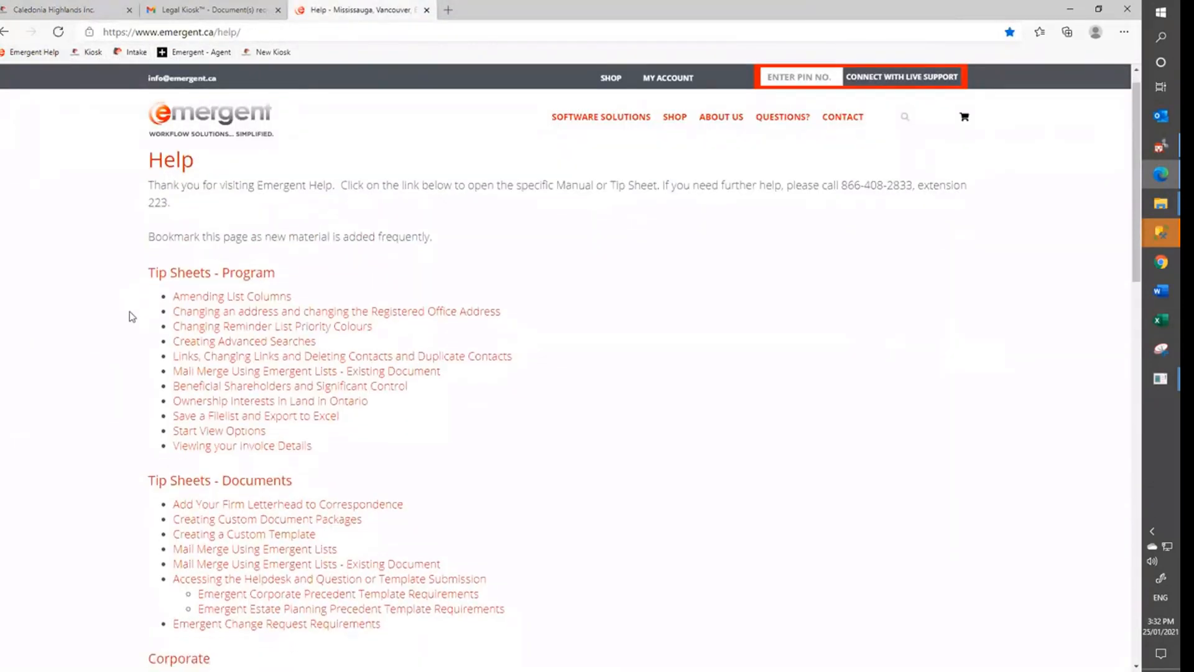
pyautogui.scroll(-8, 130, 312)
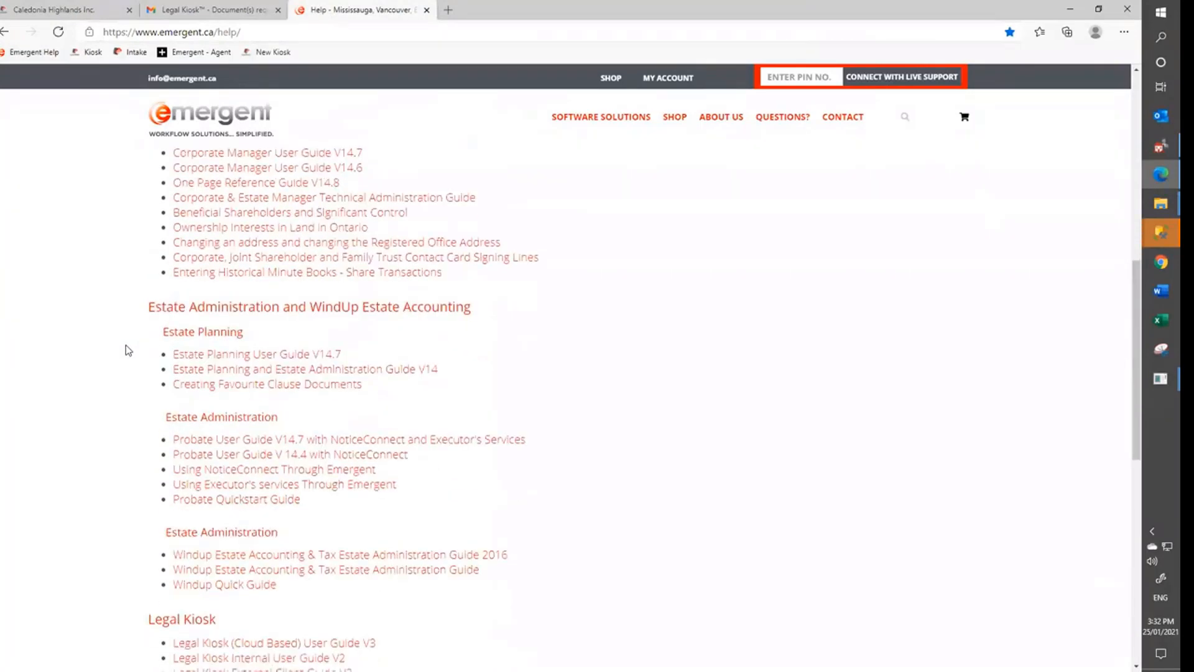
pyautogui.scroll(-5, 126, 345)
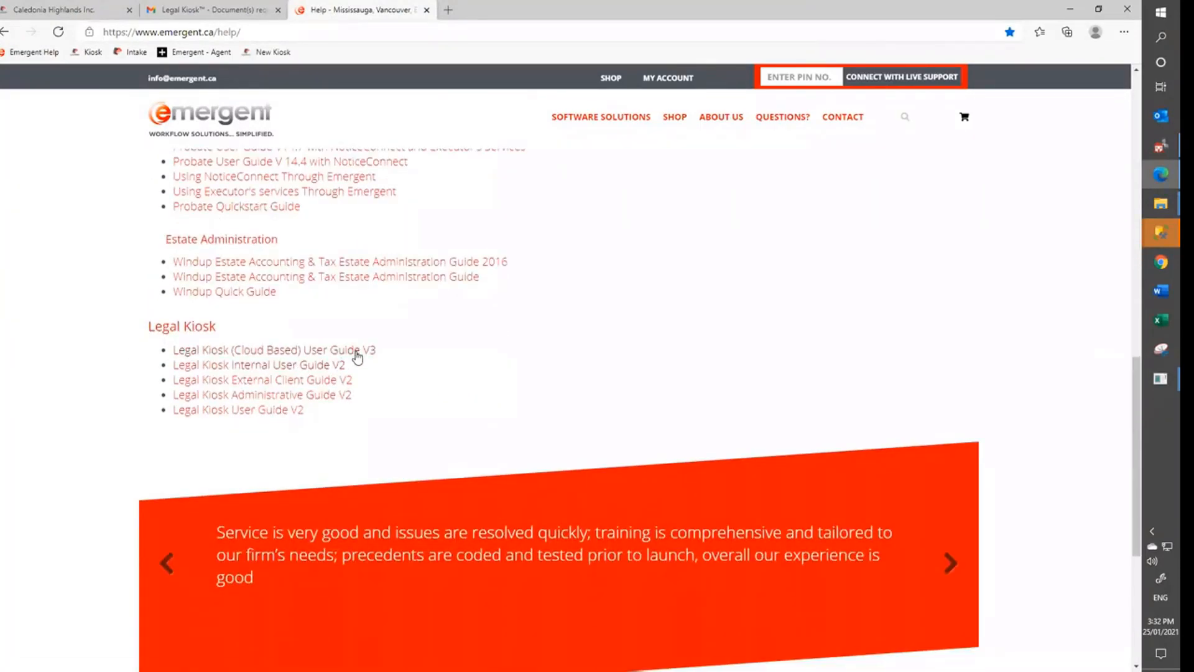
pyautogui.click(357, 352)
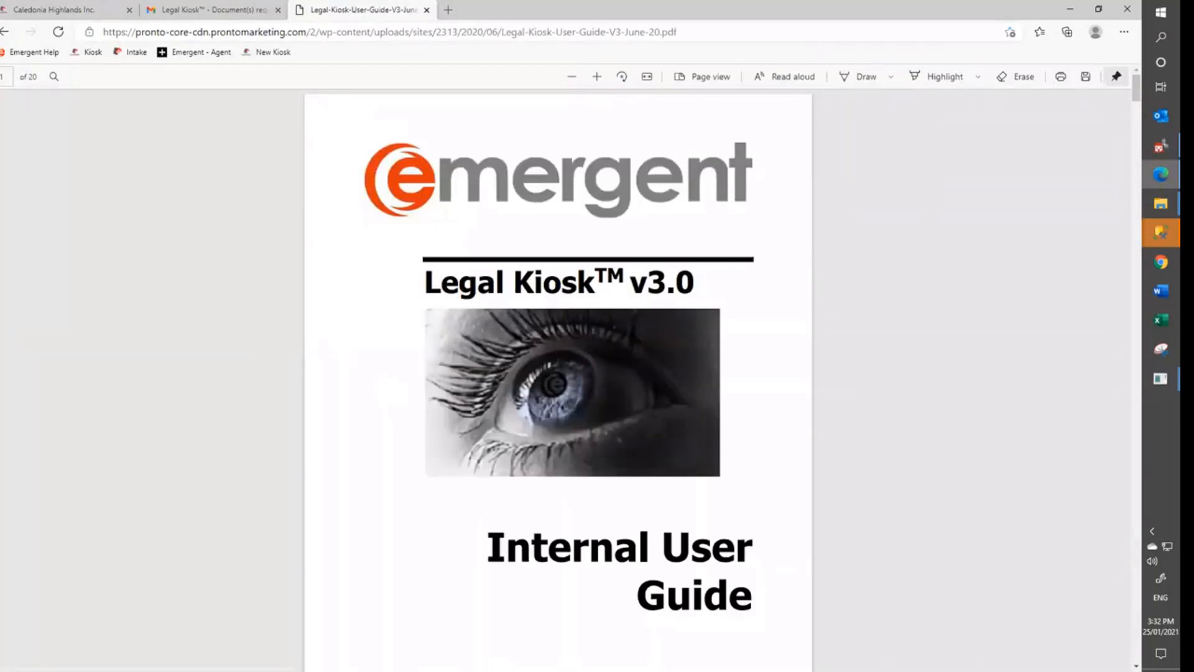
pyautogui.click(34, 53)
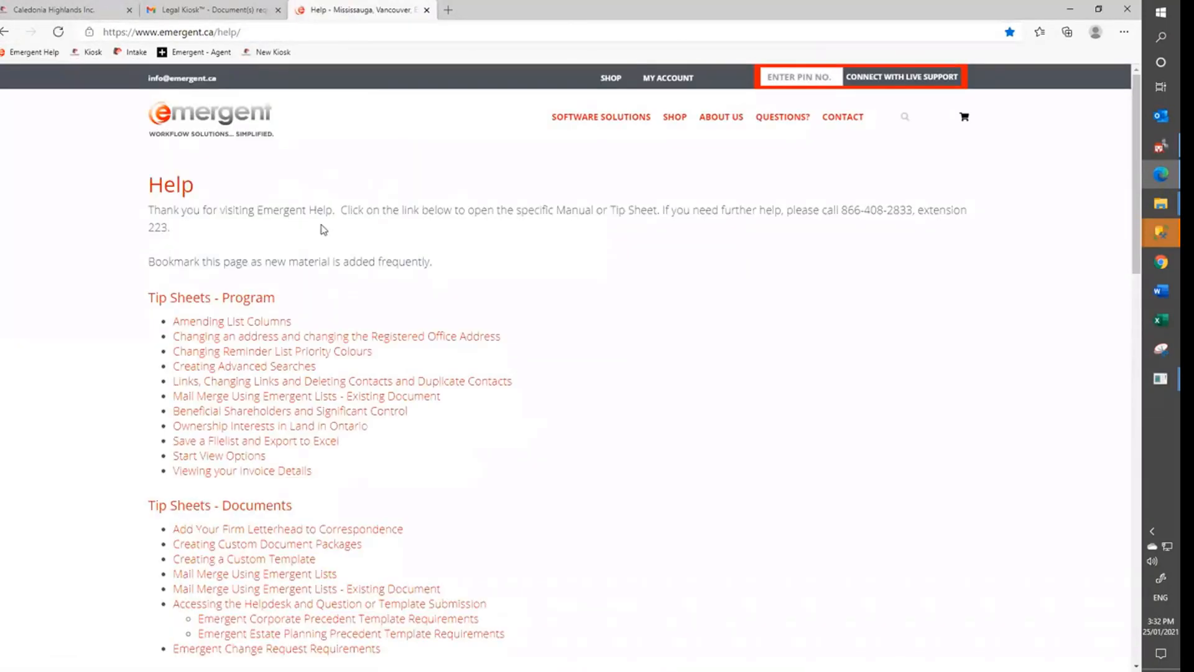
pyautogui.moveTo(911, 210); pyautogui.dragTo(843, 211)
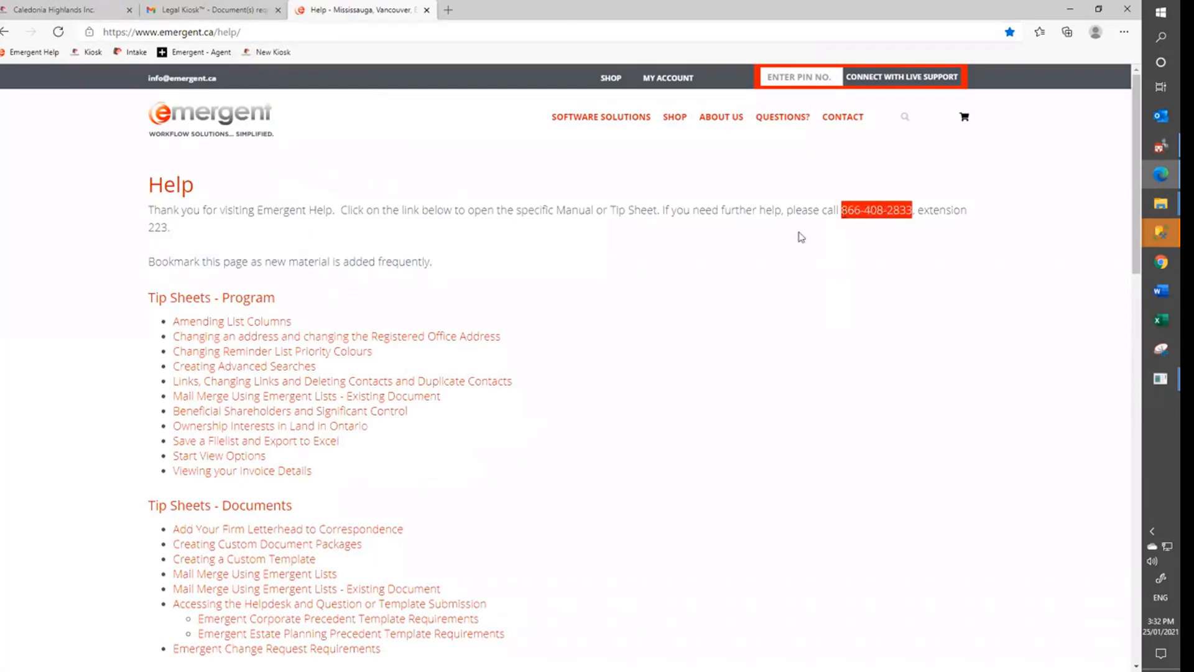